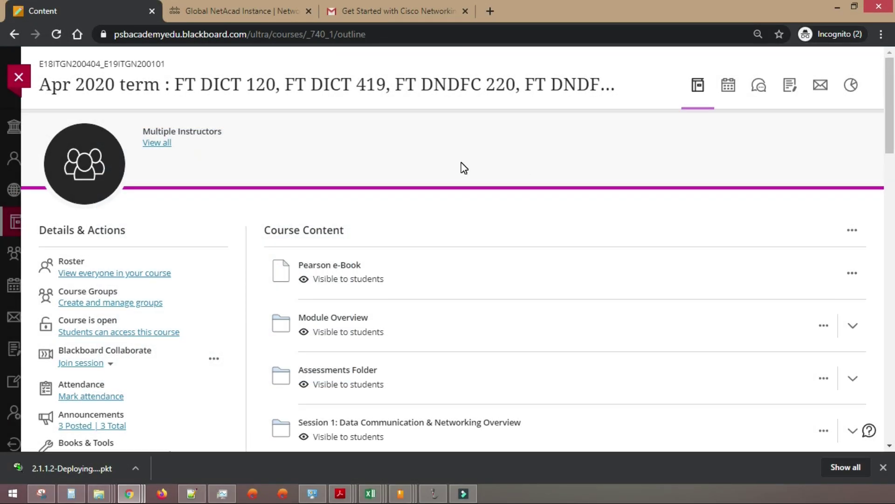
# - Expand the Session 11: Workshop 1 - Intro to Packet Tracer folder and open Intro to Packet Tracer
pyautogui.scroll(-10, 464, 168)
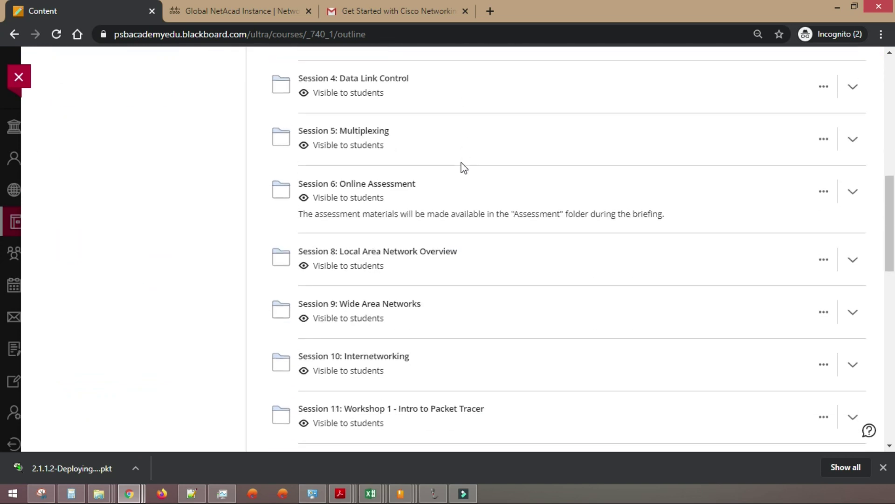
pyautogui.scroll(-3, 464, 168)
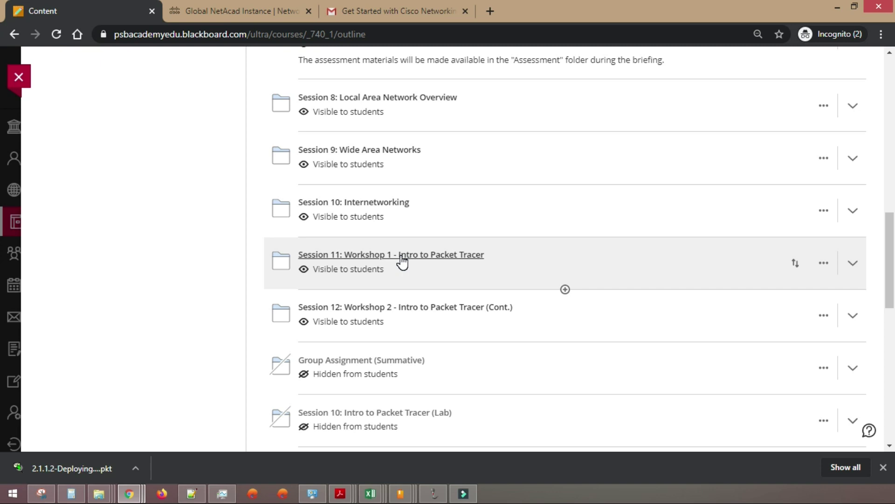
pyautogui.click(402, 260)
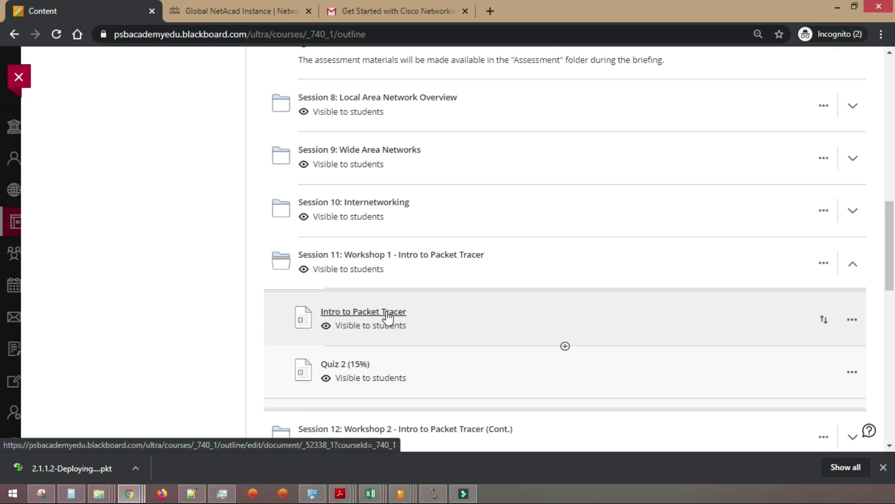
pyautogui.click(386, 314)
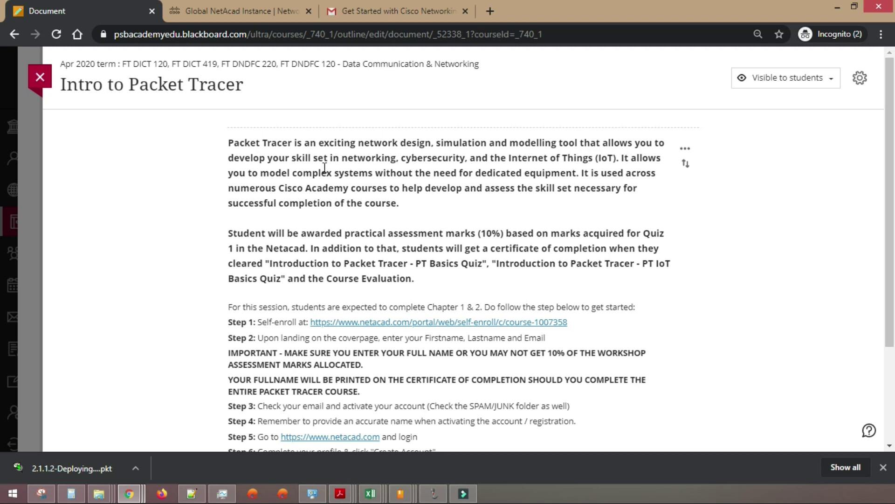
# - Highlight the PT Basics Quiz, PT IoT Basics Quiz and Course Evaluation certificate requirements
pyautogui.scroll(-1, 455, 174)
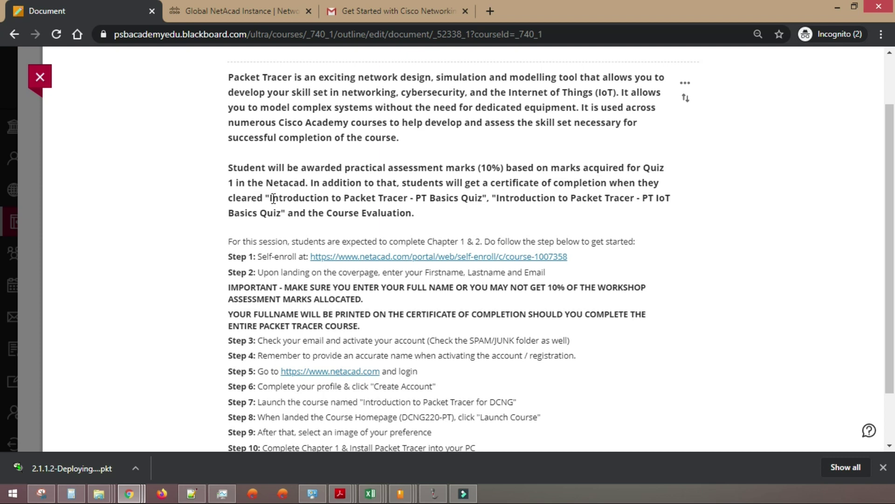
pyautogui.moveTo(482, 200); pyautogui.dragTo(269, 196)
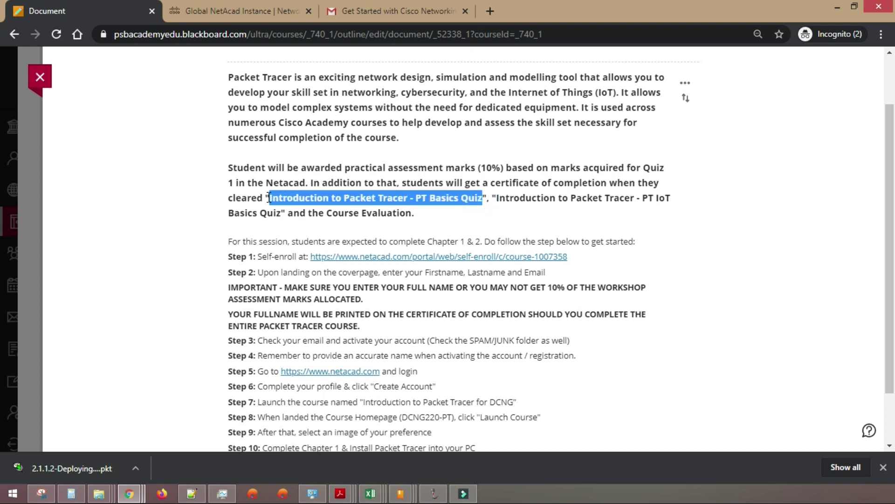
pyautogui.moveTo(499, 198); pyautogui.dragTo(673, 199)
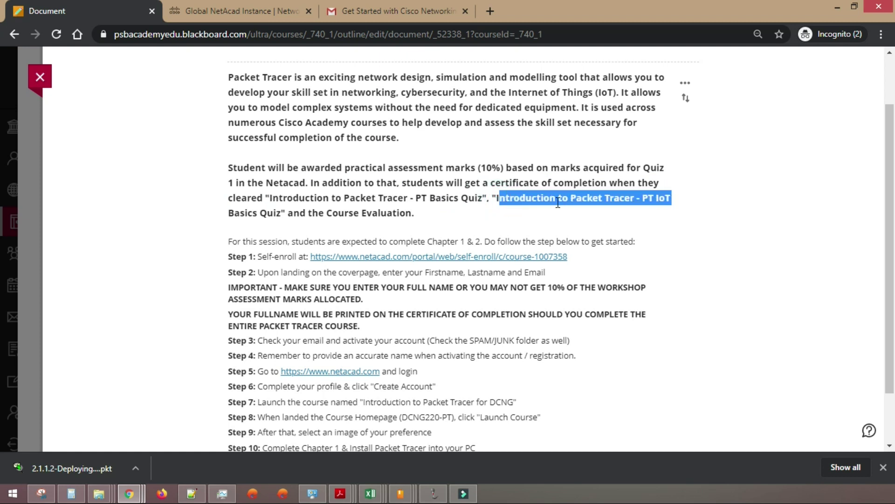
pyautogui.moveTo(327, 213); pyautogui.dragTo(413, 213)
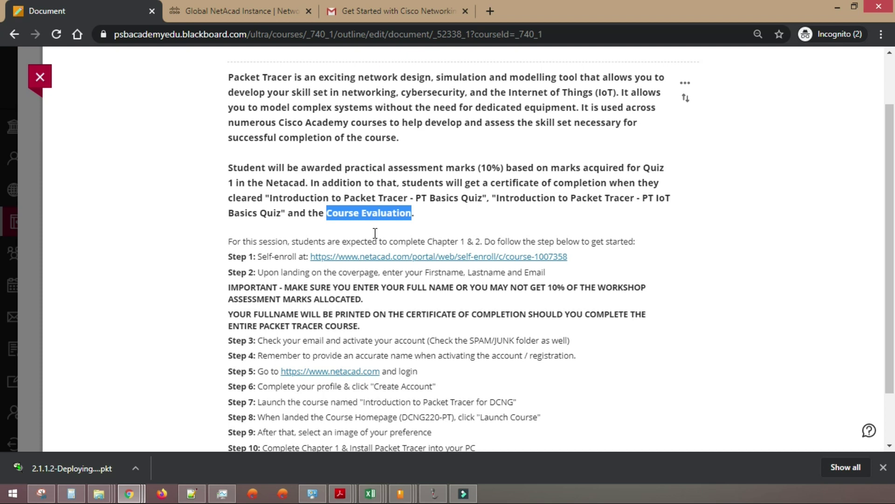
pyautogui.moveTo(504, 167); pyautogui.dragTo(270, 201)
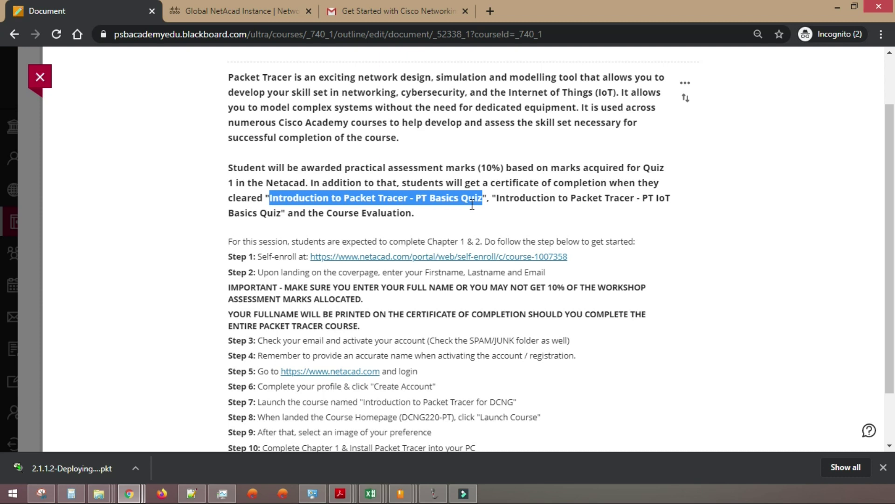
pyautogui.scroll(-3, 205, 216)
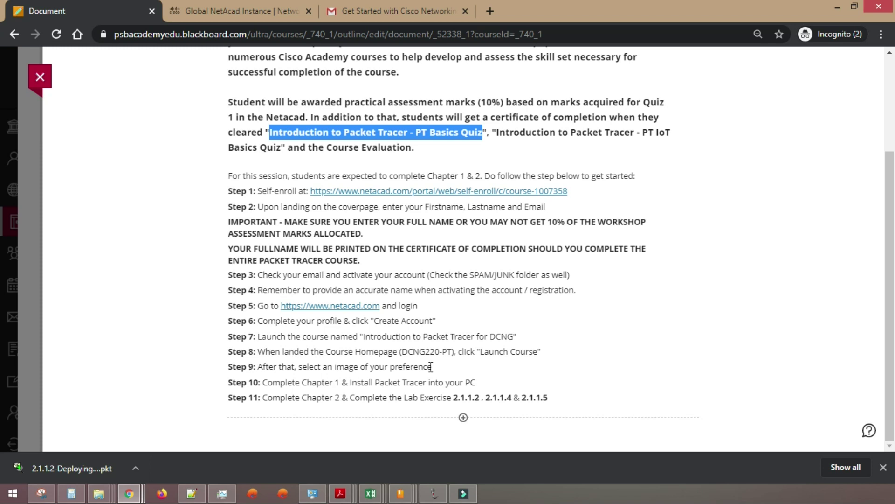
pyautogui.moveTo(481, 102); pyautogui.dragTo(498, 101)
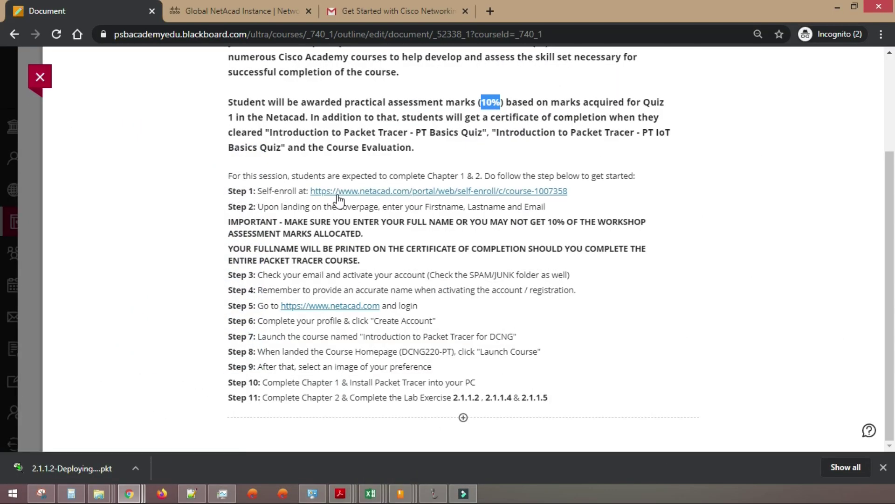
# - Follow the Step 1 NetAcad self-enroll link and scroll to the Enroll now form
pyautogui.click(419, 194)
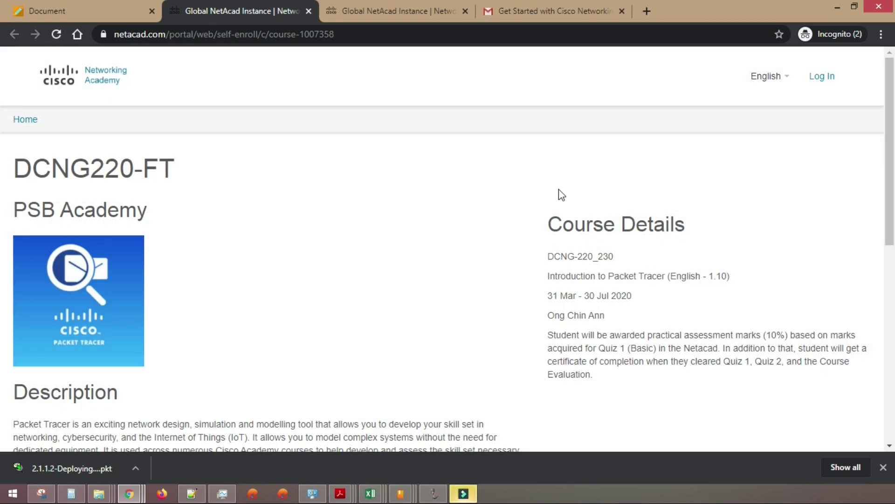
pyautogui.scroll(-3, 317, 240)
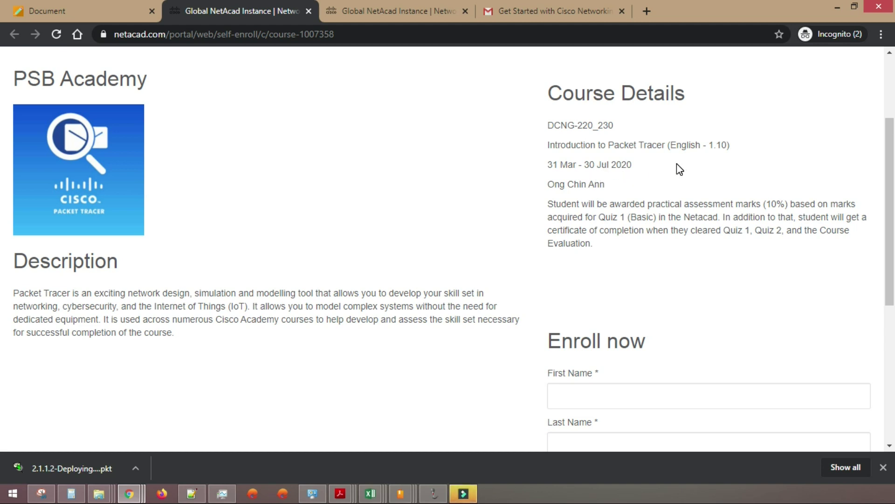
pyautogui.scroll(-4, 679, 168)
# - Enter the student's first and last name into the enrolment form
pyautogui.click(618, 196)
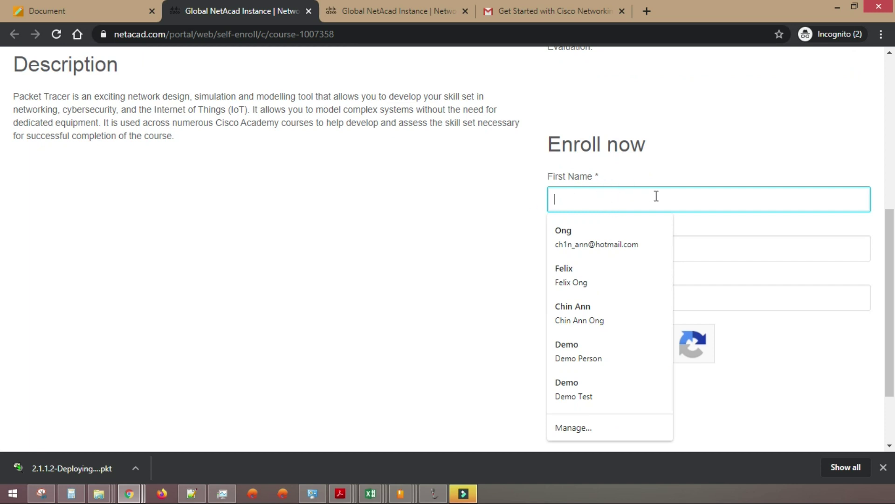
pyautogui.press('Tab')
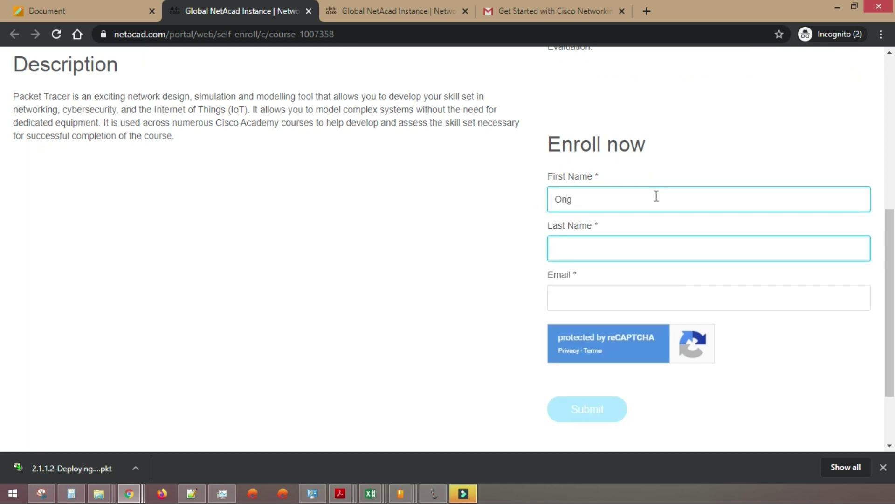
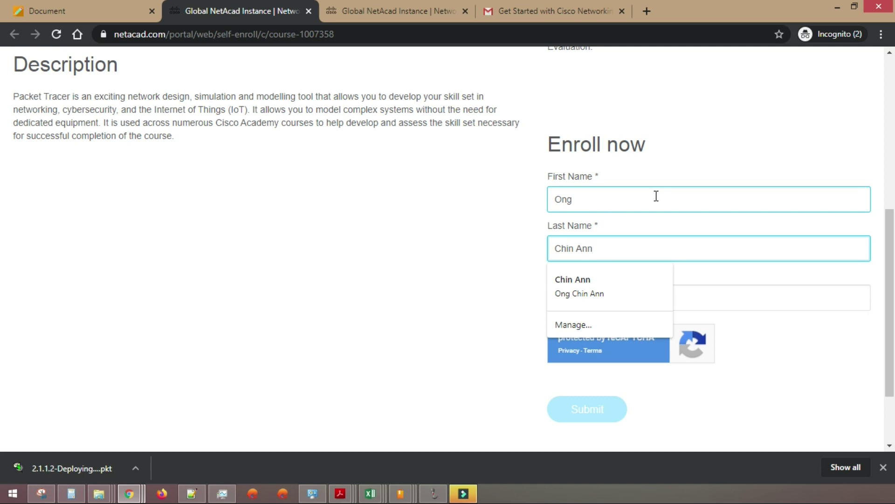
pyautogui.click(657, 196)
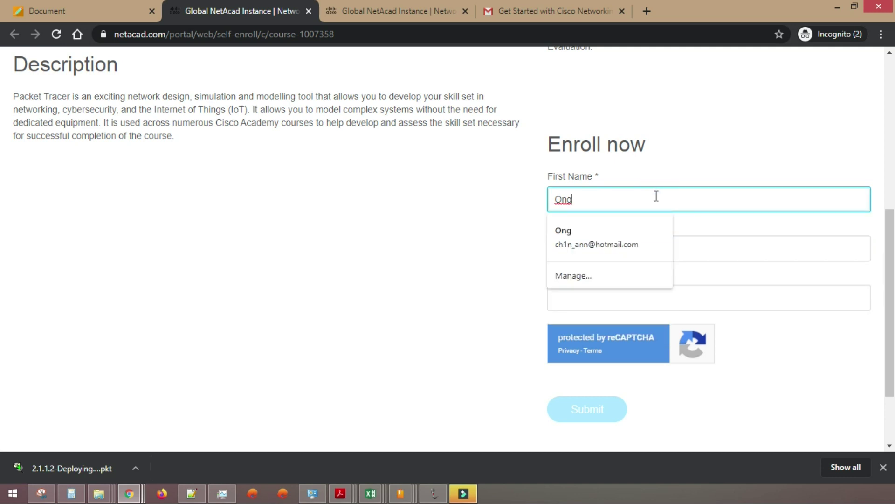
pyautogui.click(374, 203)
pyautogui.click(653, 199)
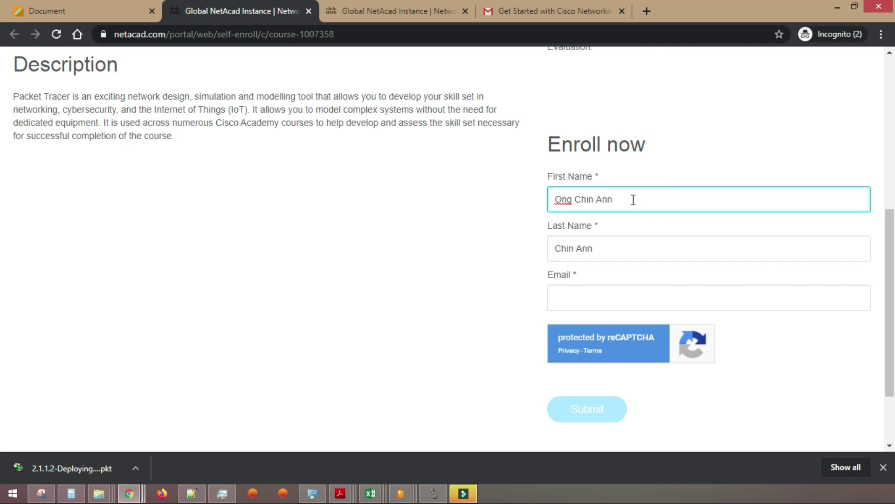
pyautogui.tripleClick(631, 199)
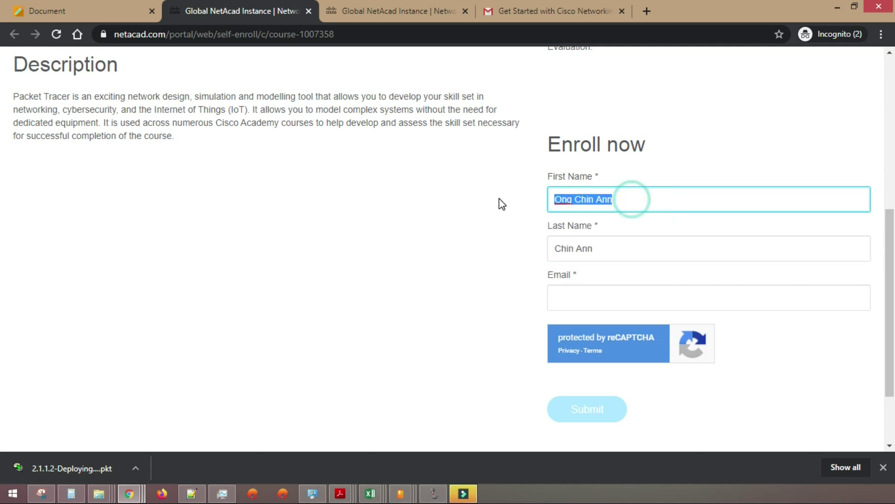
pyautogui.click(593, 247)
pyautogui.moveTo(593, 248); pyautogui.dragTo(534, 252)
pyautogui.press('BackSpace')
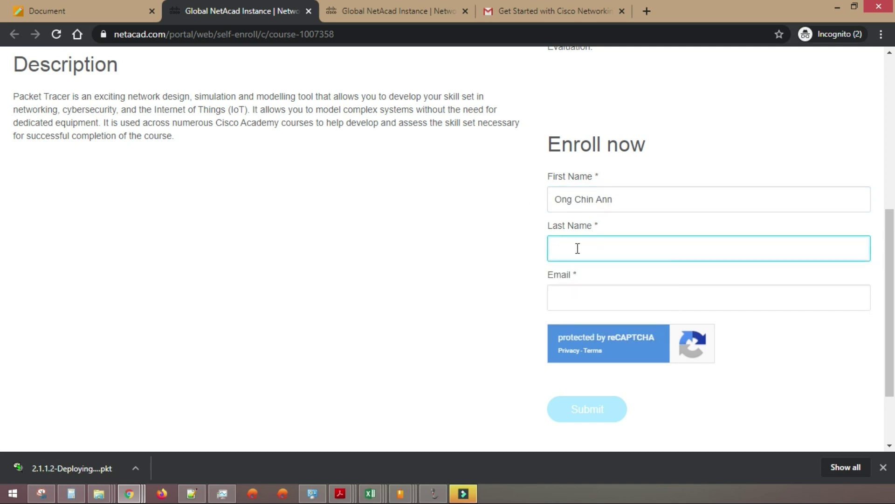
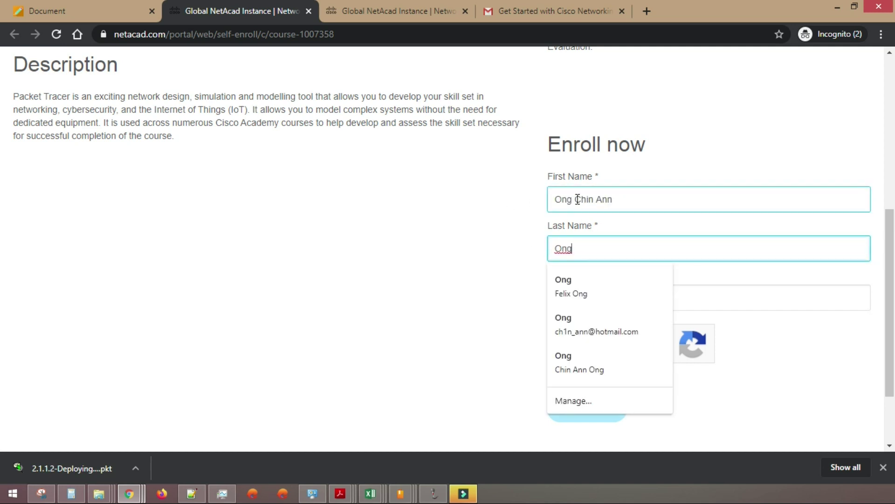
# - Correct the first-name entry and clear the last-name field
pyautogui.click(575, 197)
pyautogui.moveTo(575, 198); pyautogui.dragTo(516, 200)
pyautogui.press('BackSpace')
pyautogui.click(610, 202)
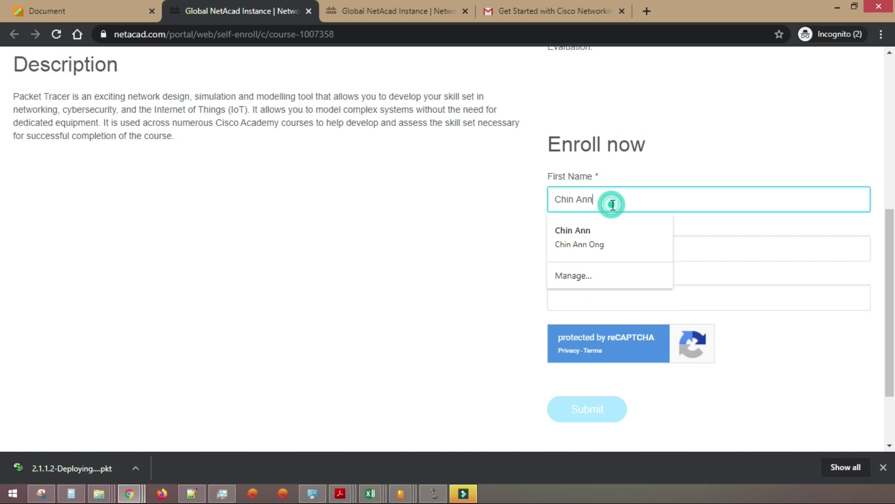
pyautogui.click(504, 202)
pyautogui.click(559, 191)
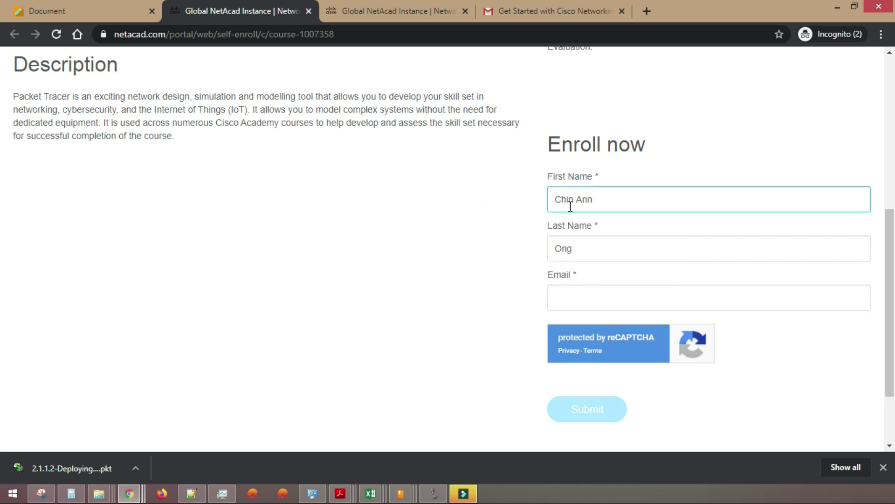
pyautogui.click(580, 246)
pyautogui.click(632, 198)
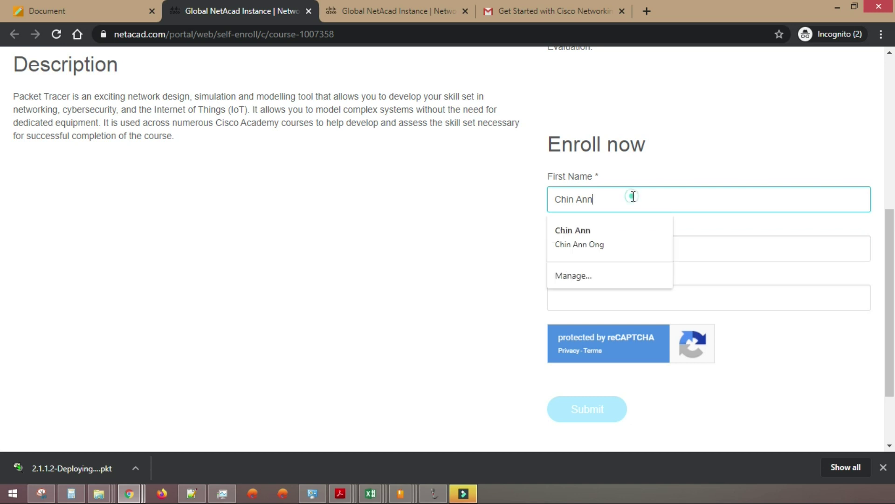
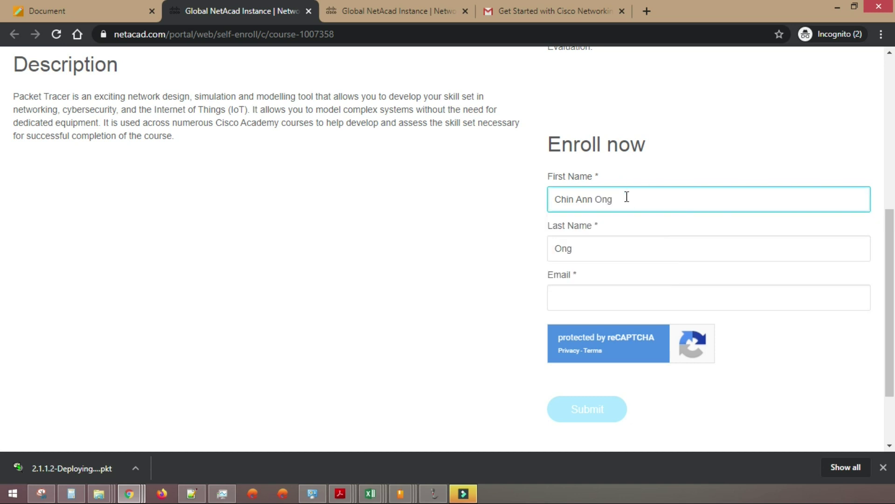
pyautogui.doubleClick(602, 247)
pyautogui.press('BackSpace')
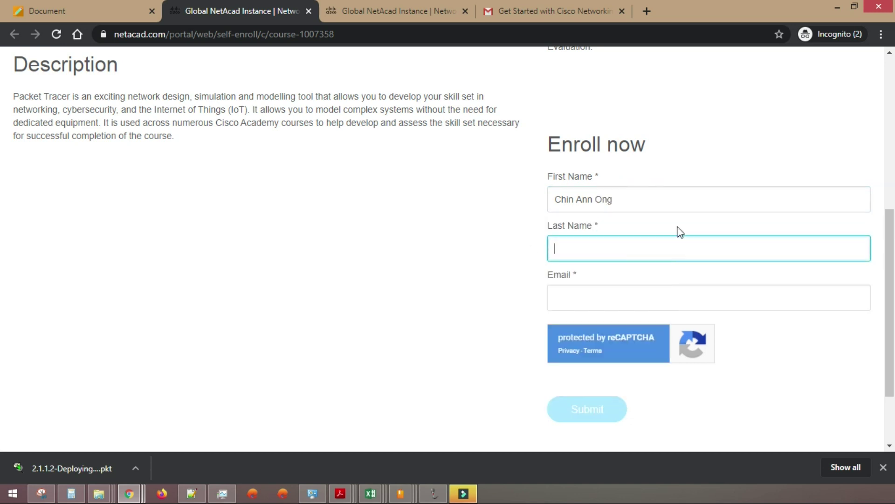
# - Re-enter the first and last names in their fields and fill the e-mail from a saved address
pyautogui.click(610, 197)
pyautogui.moveTo(610, 198); pyautogui.dragTo(550, 196)
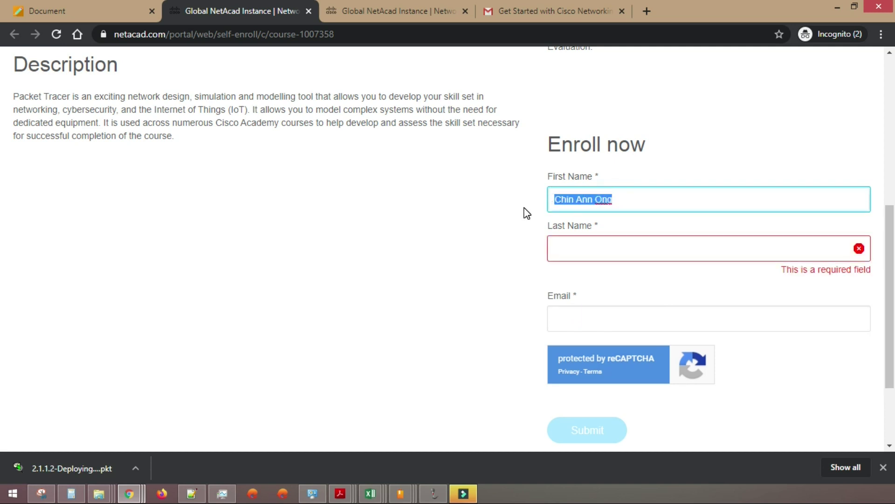
pyautogui.press('Tab')
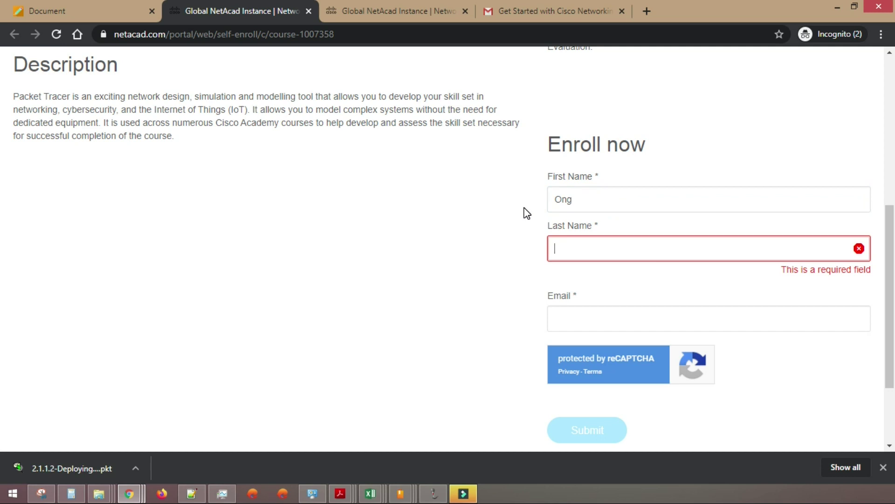
pyautogui.click(609, 250)
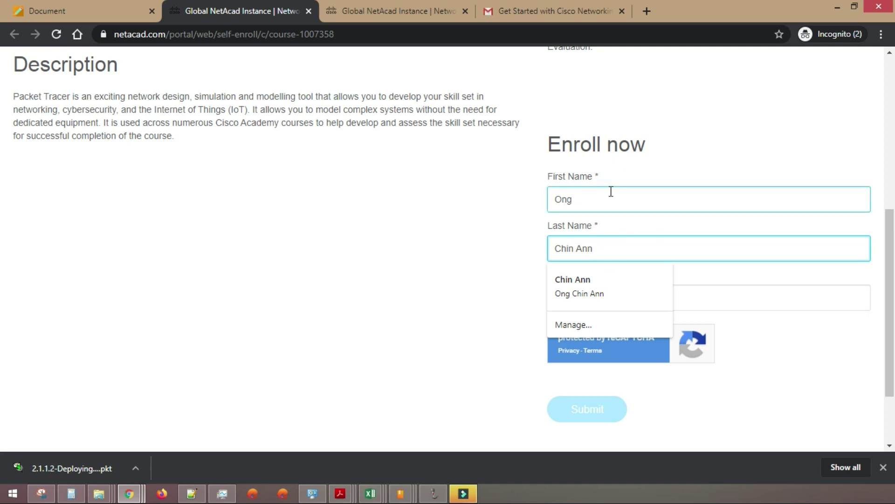
pyautogui.click(583, 198)
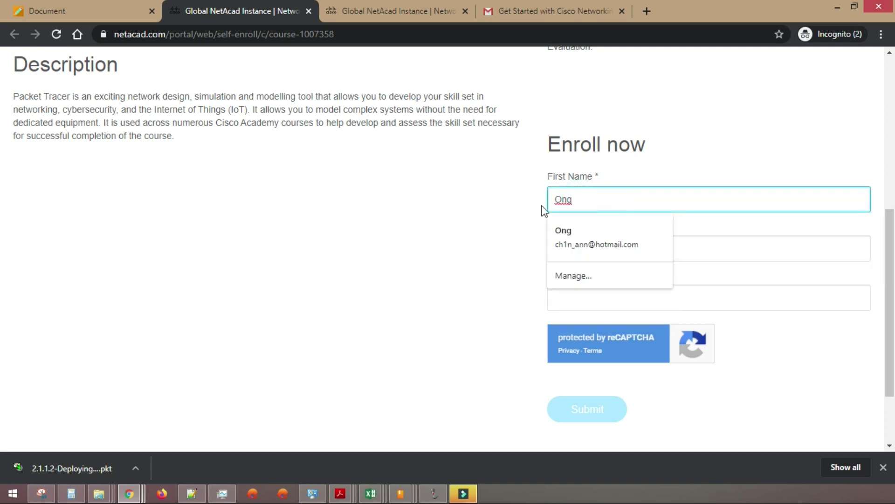
pyautogui.click(464, 198)
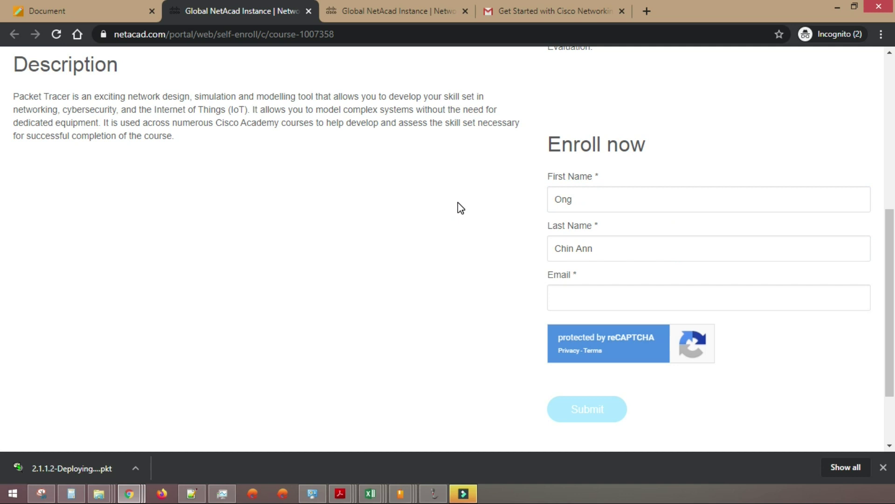
pyautogui.click(575, 297)
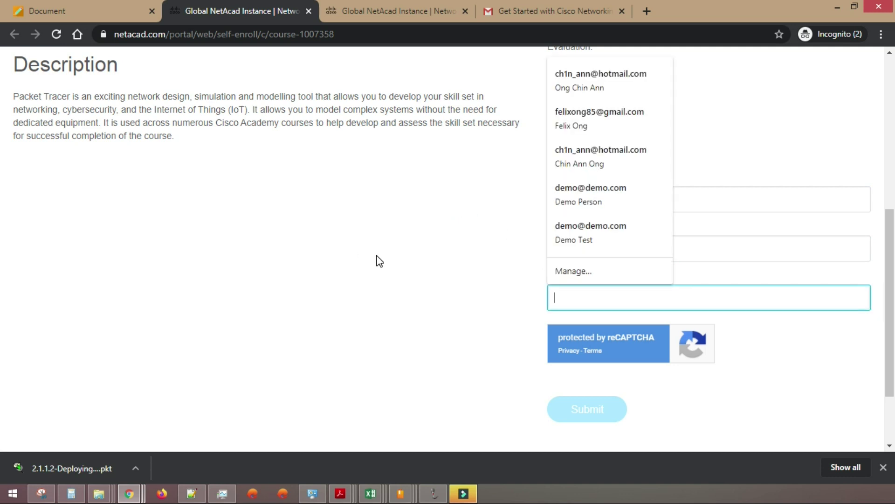
pyautogui.click(590, 240)
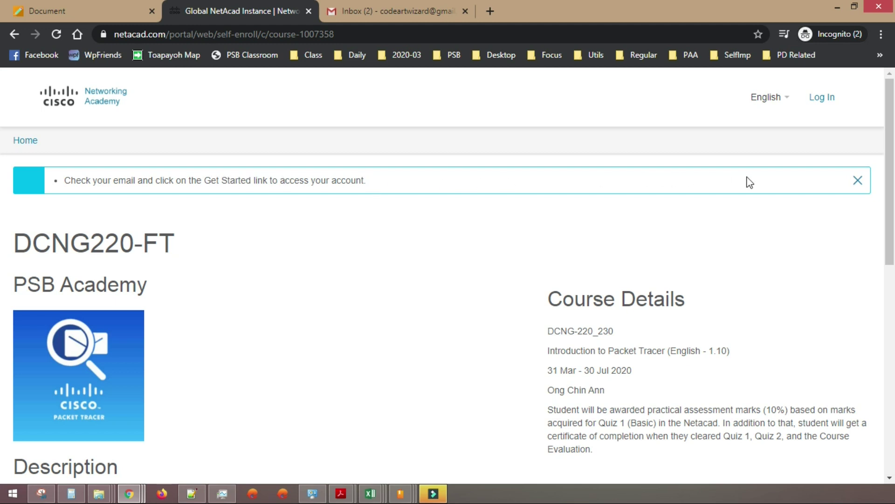
# - Review the submission notice asking to check e-mail for the Get Started link
pyautogui.scroll(-5, 553, 199)
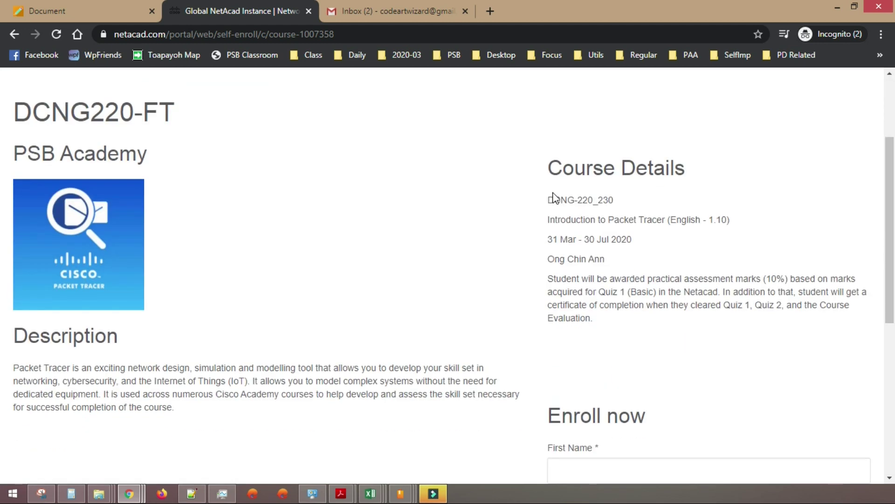
pyautogui.scroll(5, 524, 196)
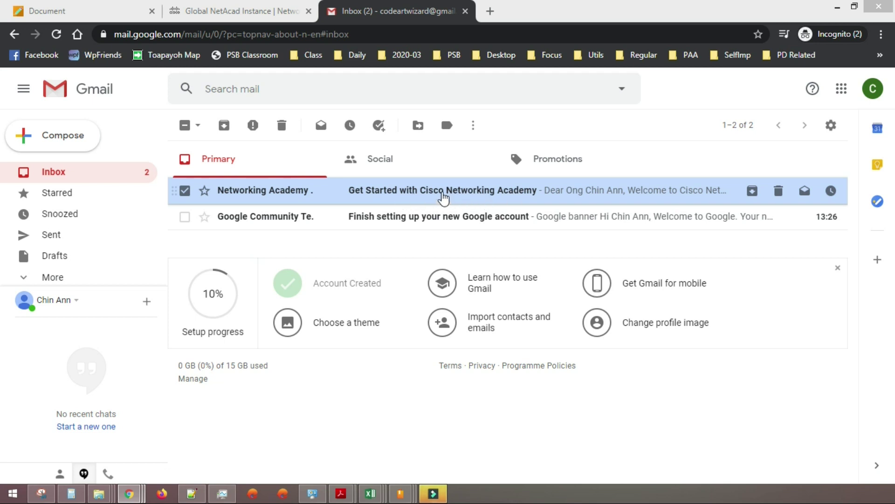
# - Check the Gmail Spam folder for the Cisco e-mail, then return to the Inbox
pyautogui.click(46, 276)
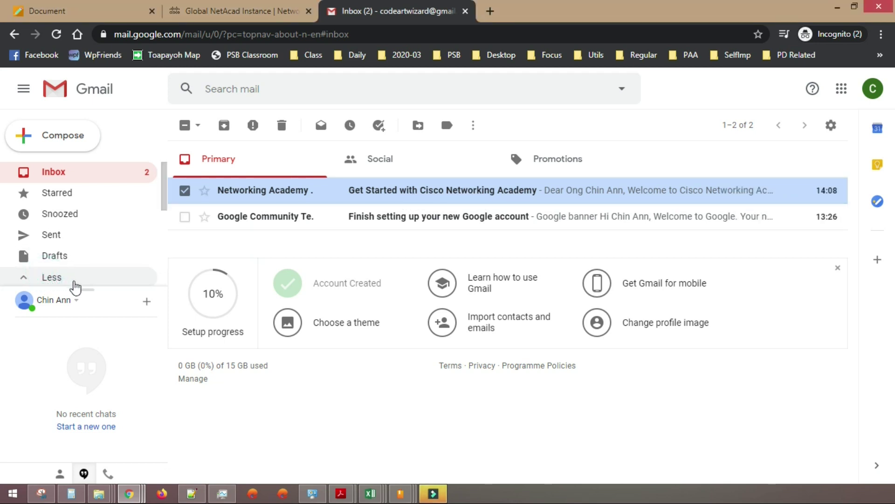
pyautogui.scroll(-3, 66, 235)
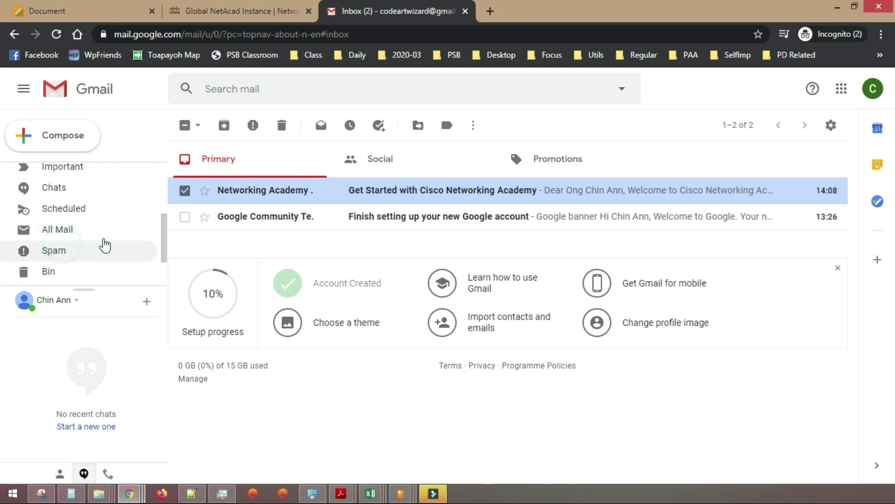
pyautogui.click(103, 249)
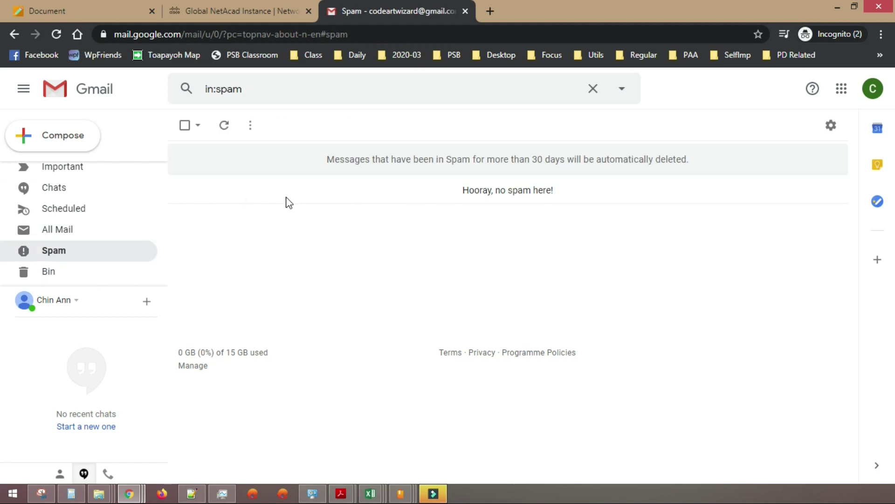
pyautogui.scroll(3, 67, 246)
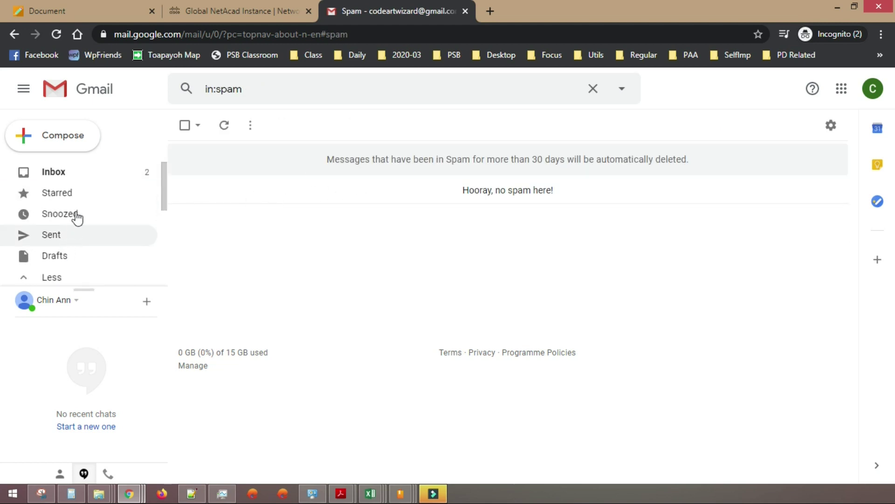
pyautogui.click(71, 180)
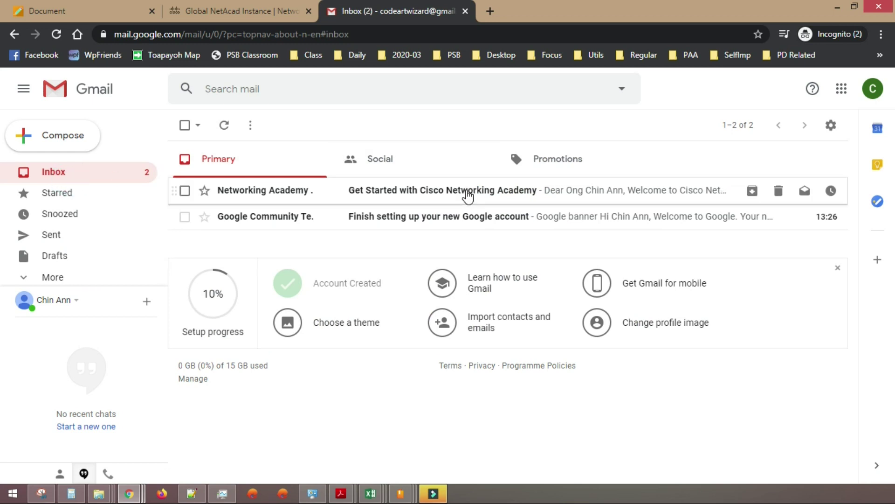
# - Open the Get Started with Cisco Networking Academy e-mail and activate the account
pyautogui.click(467, 191)
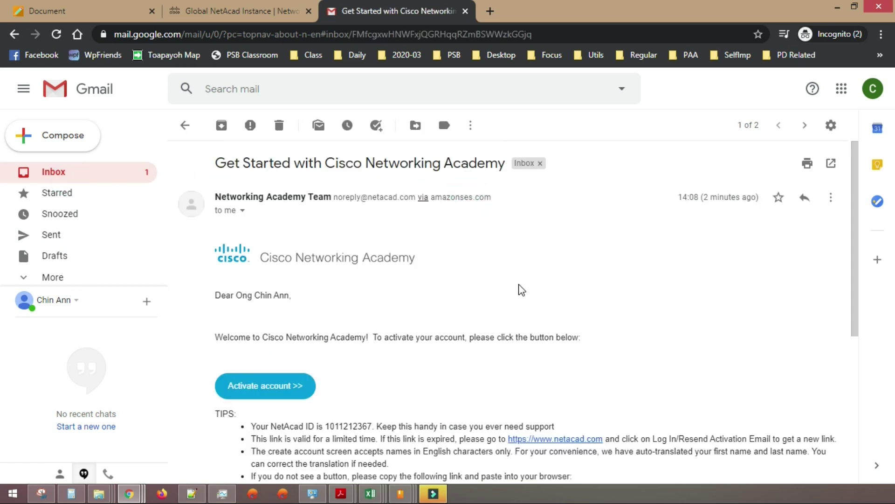
pyautogui.scroll(-3, 521, 289)
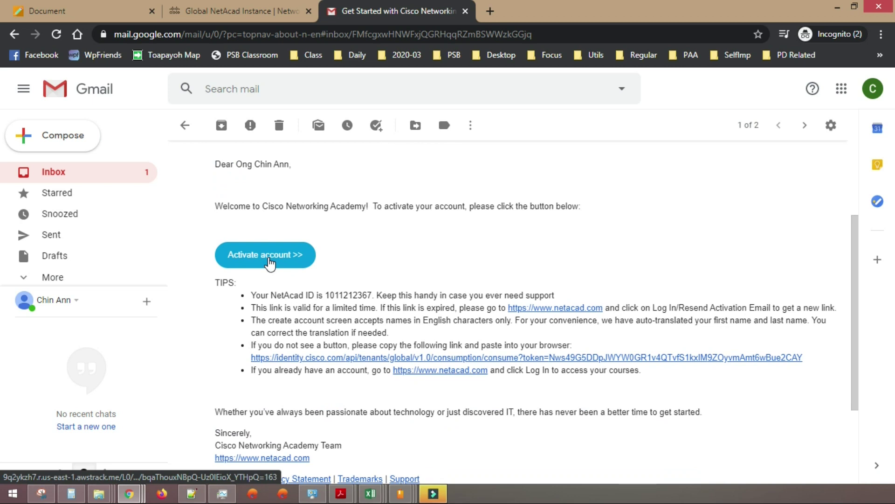
pyautogui.click(269, 259)
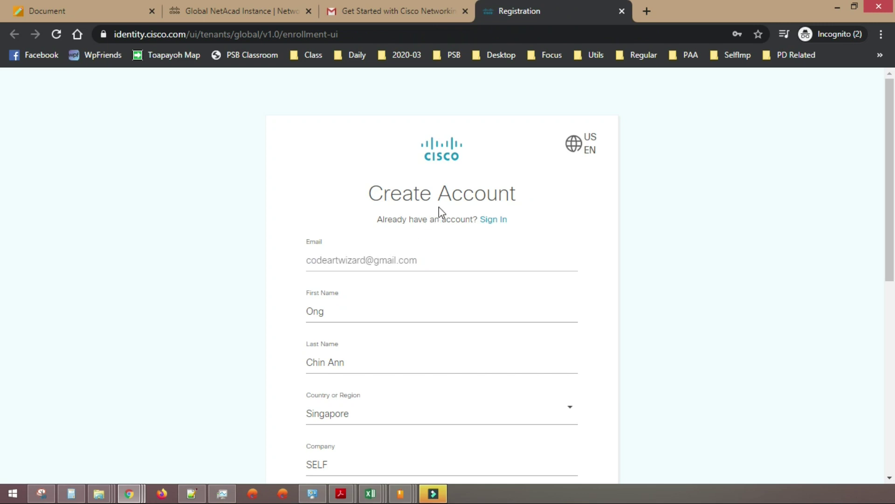
# - Review the prefilled first name, last name and company fields on Create Account
pyautogui.scroll(-3, 471, 201)
pyautogui.click(346, 195)
pyautogui.click(370, 257)
pyautogui.click(371, 200)
pyautogui.click(383, 256)
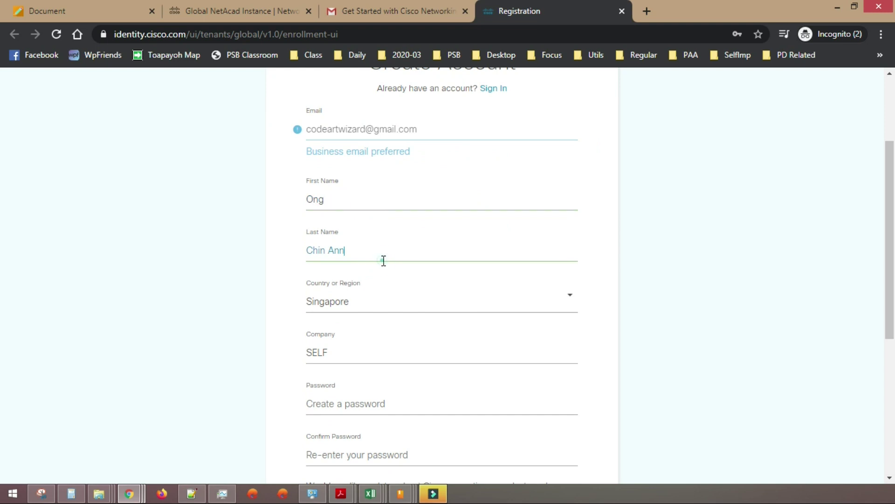
pyautogui.click(376, 203)
pyautogui.scroll(-1, 367, 201)
pyautogui.scroll(-1, 369, 197)
pyautogui.click(366, 220)
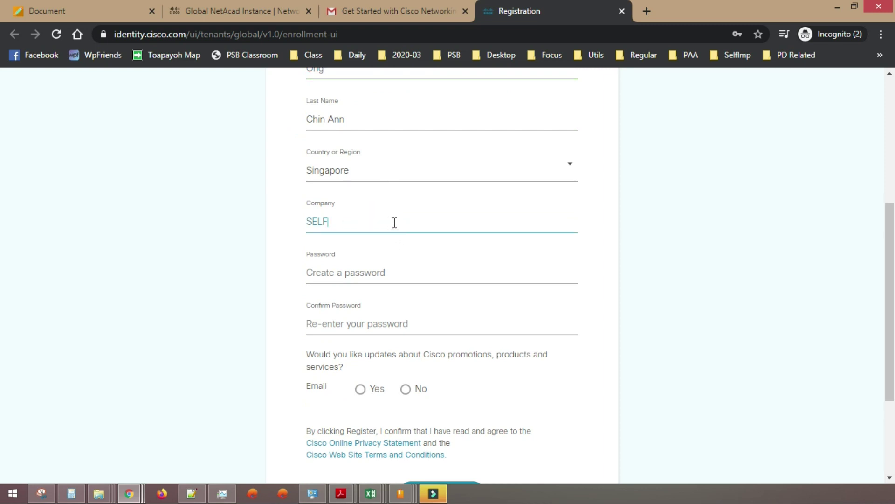
# - Enter and confirm a new account password
pyautogui.click(413, 269)
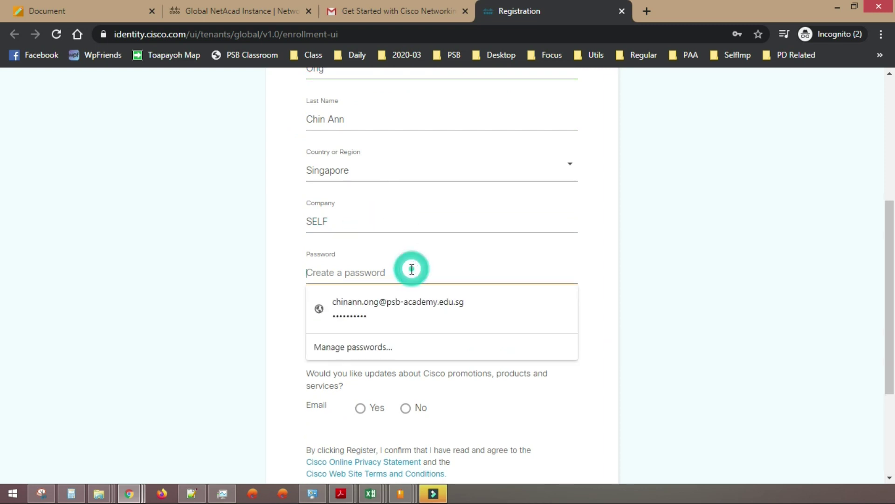
pyautogui.press('Escape')
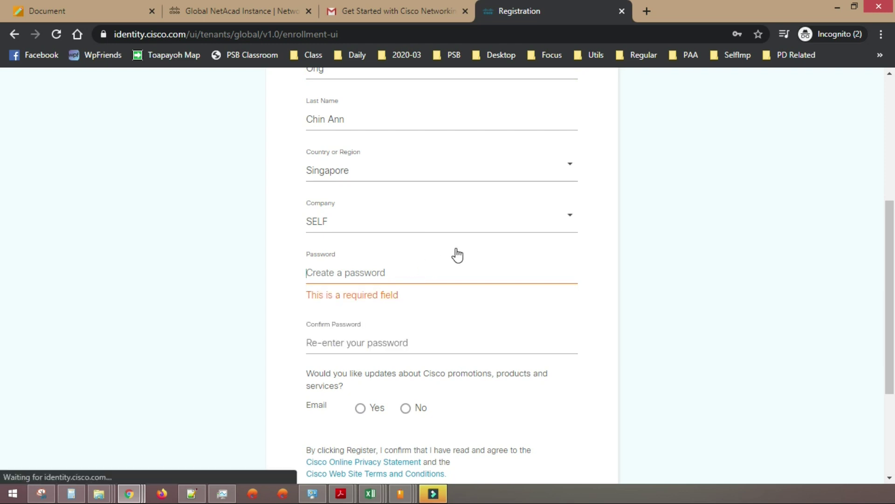
pyautogui.write('•••••••••')
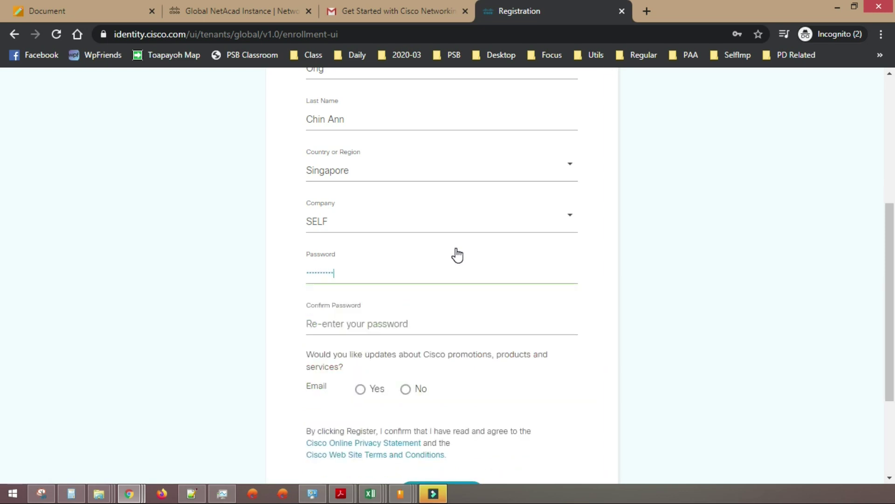
pyautogui.press('Tab')
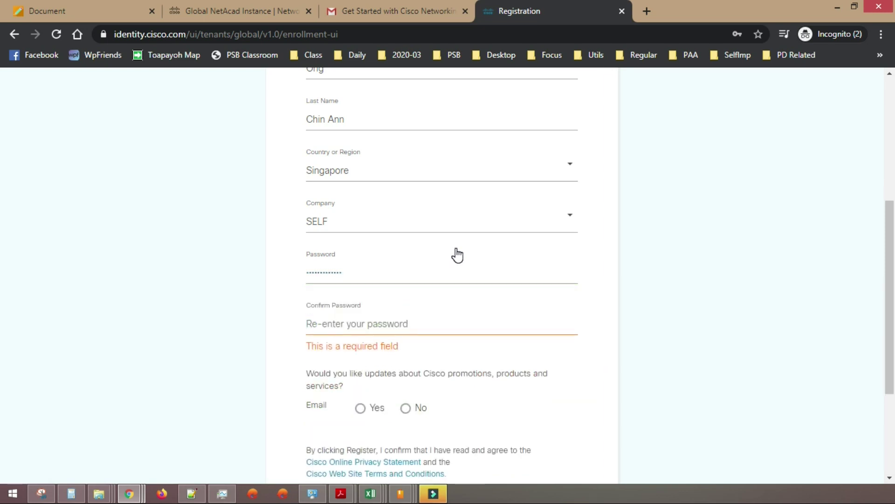
pyautogui.doubleClick(437, 264)
pyautogui.write('••••••••')
pyautogui.press('Tab')
pyautogui.write('•••')
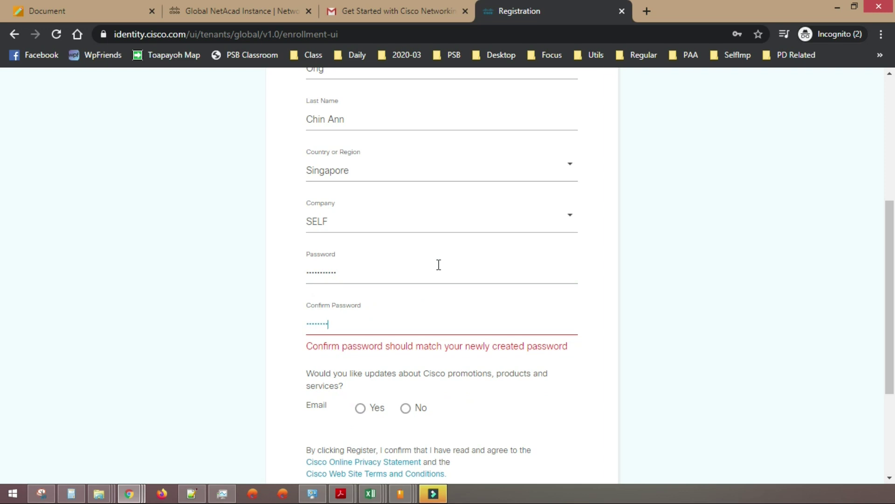
pyautogui.write('•')
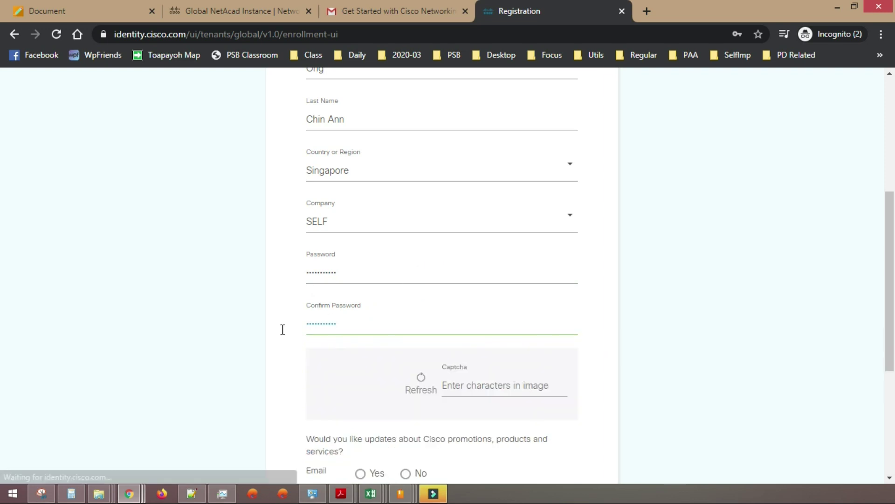
# - Enter captcha 562685, decline Cisco promotional e-mails, and register the account
pyautogui.click(510, 391)
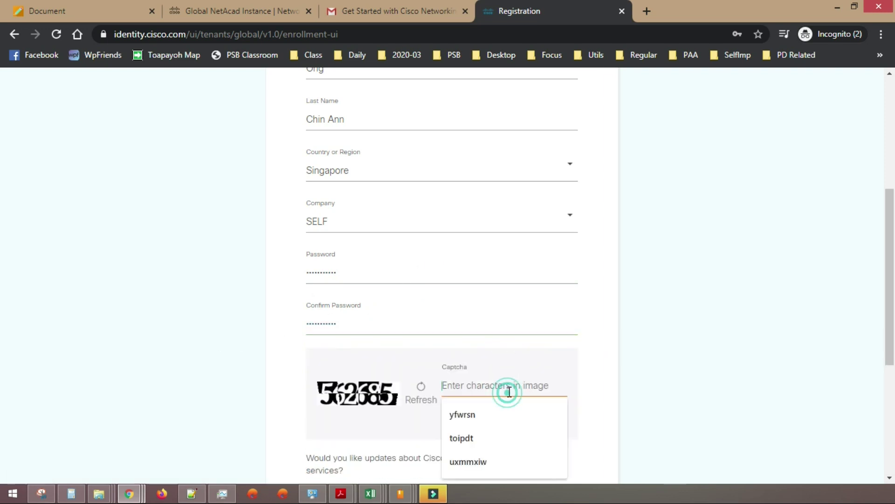
pyautogui.scroll(-1, 664, 334)
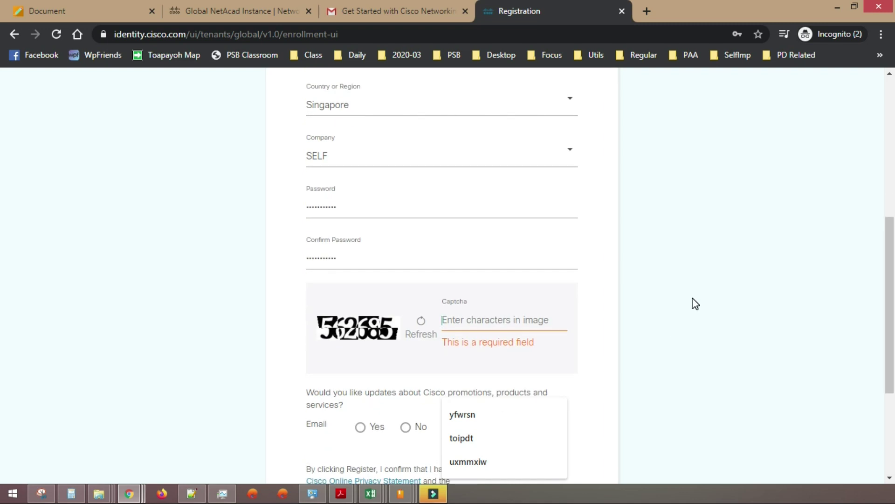
pyautogui.write('5')
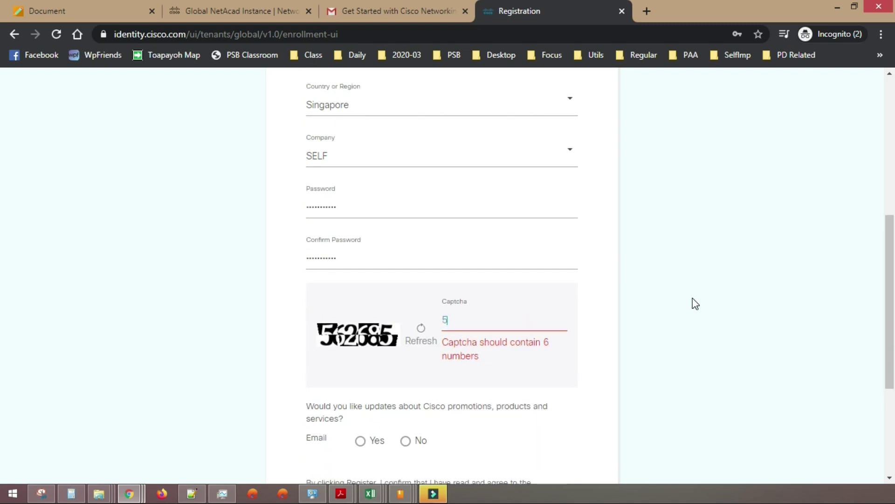
pyautogui.write('62685')
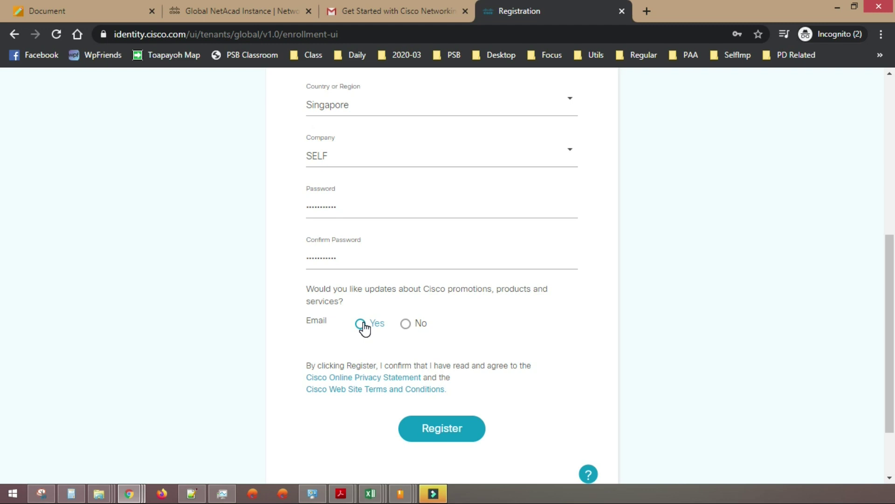
pyautogui.click(406, 323)
pyautogui.click(442, 432)
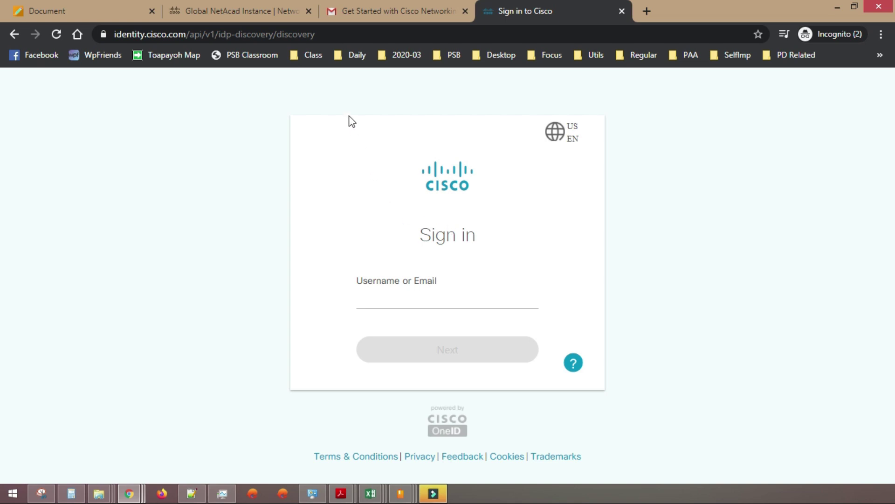
pyautogui.click(346, 34)
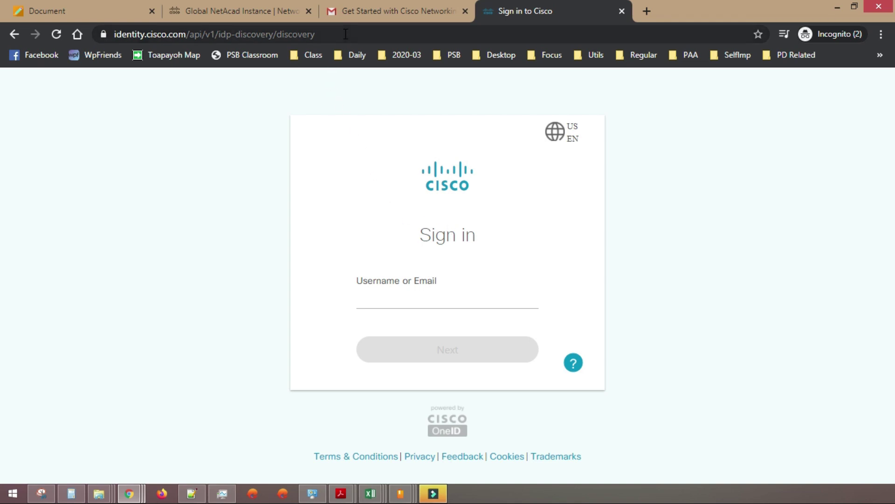
pyautogui.write('www.')
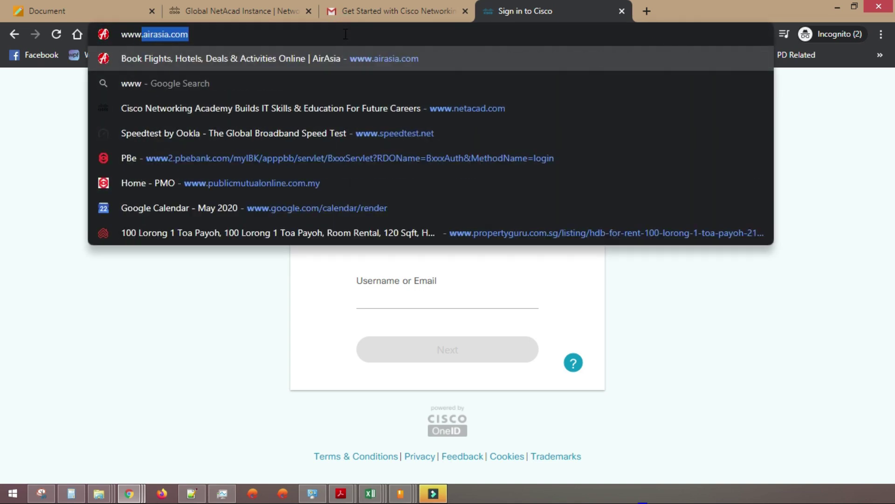
pyautogui.write('net')
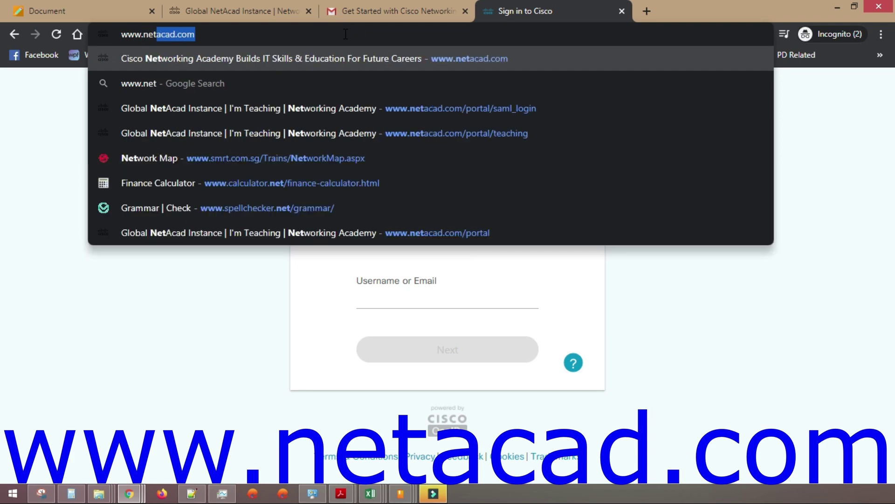
pyautogui.write('acad')
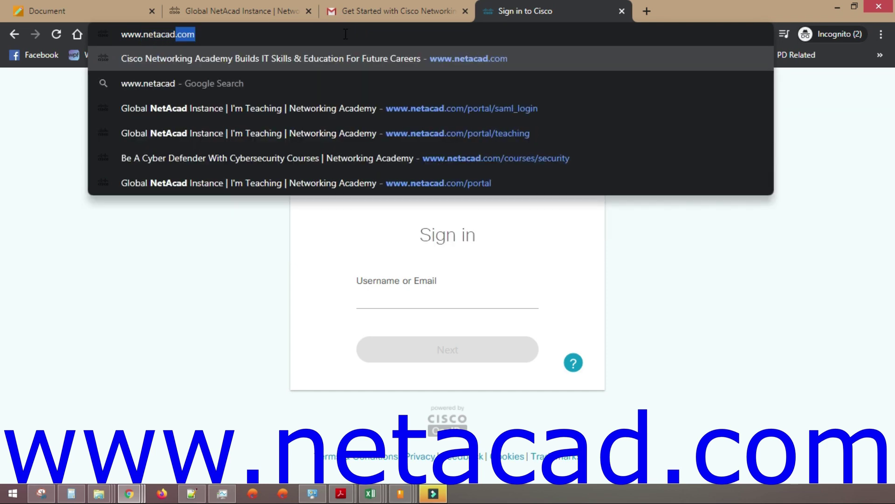
pyautogui.write('.com')
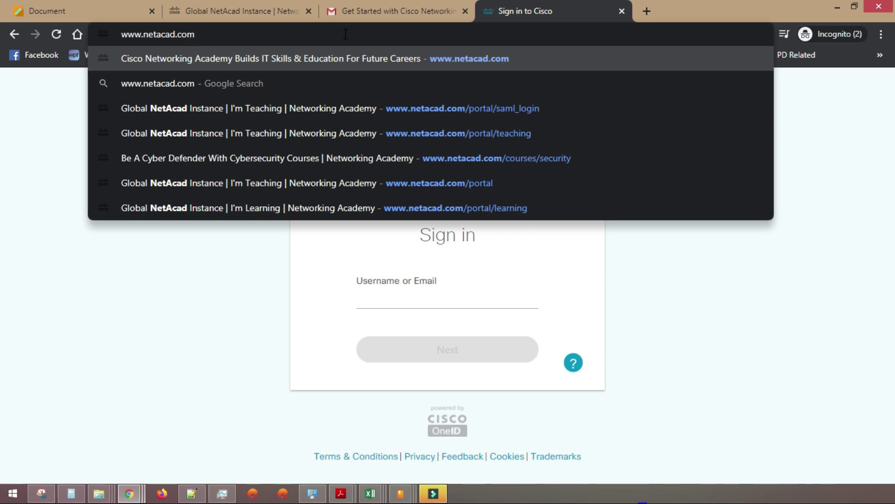
pyautogui.press('Return')
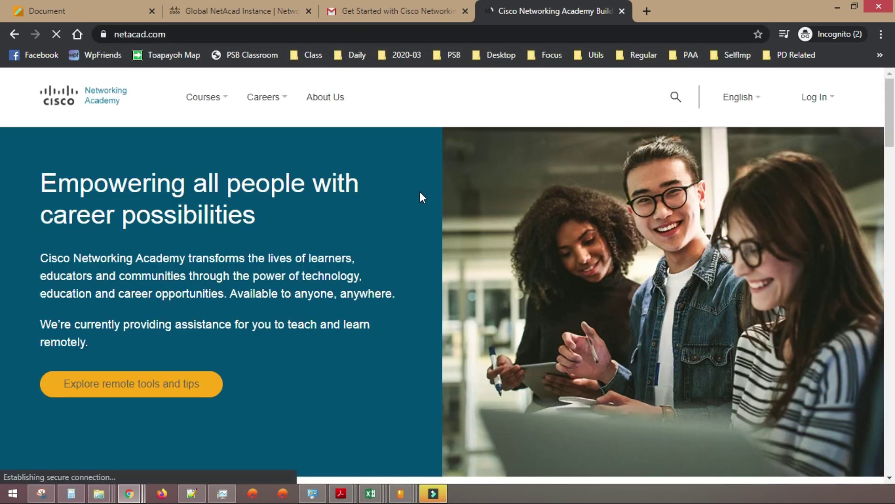
pyautogui.moveTo(241, 116)
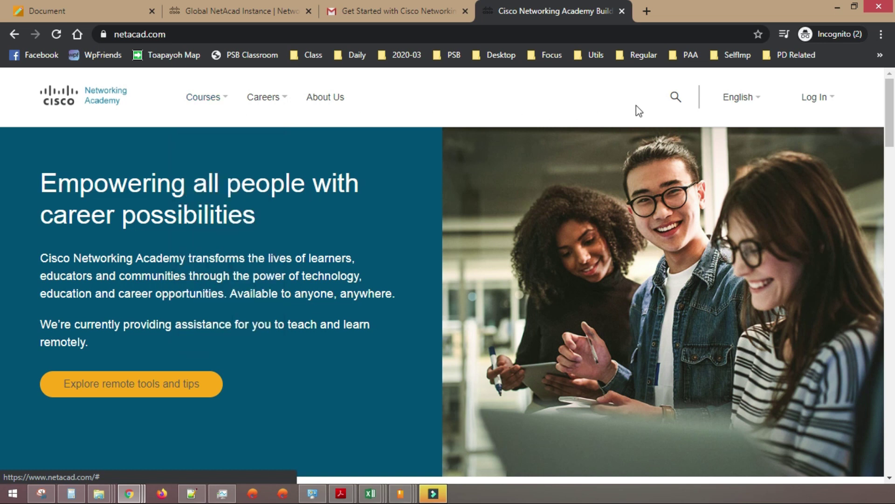
pyautogui.moveTo(821, 112)
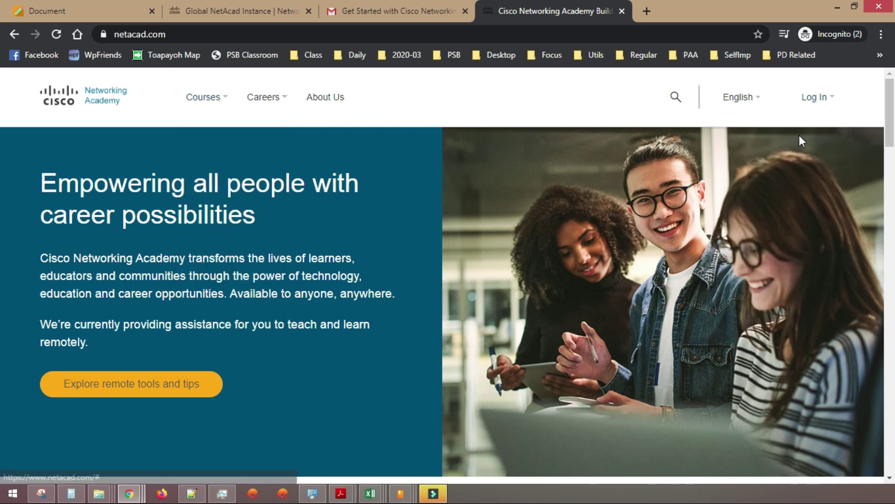
pyautogui.click(802, 142)
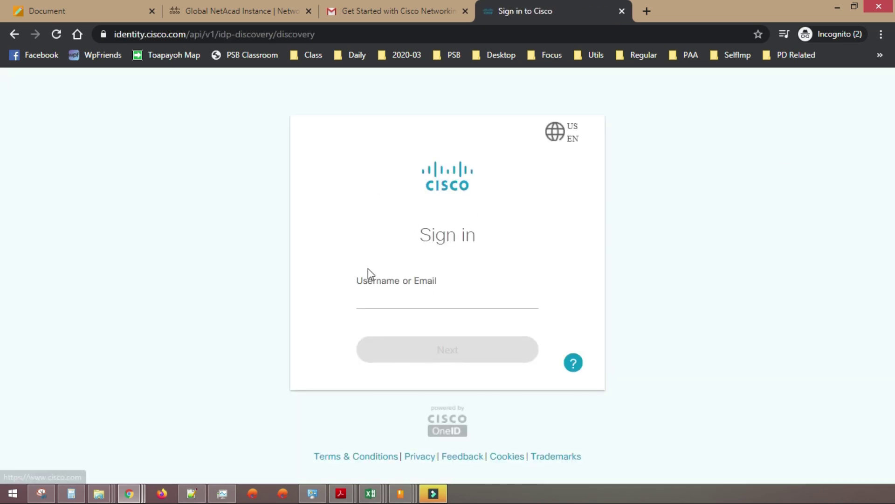
pyautogui.click(458, 298)
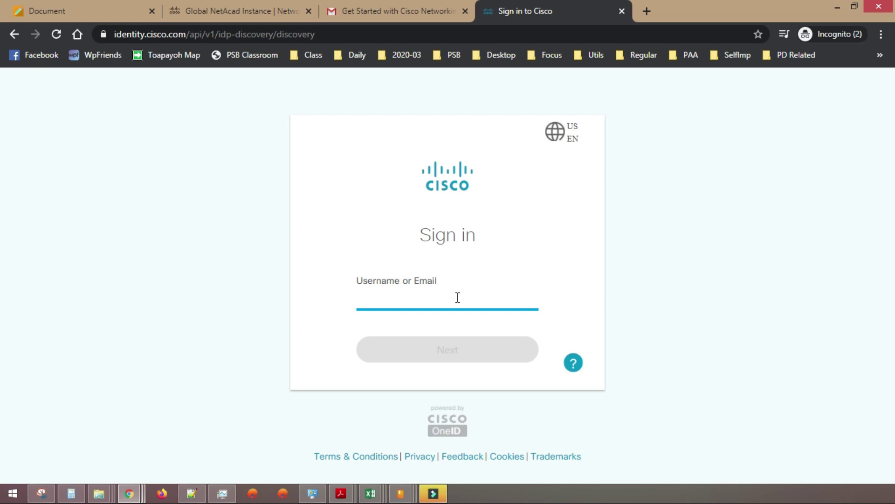
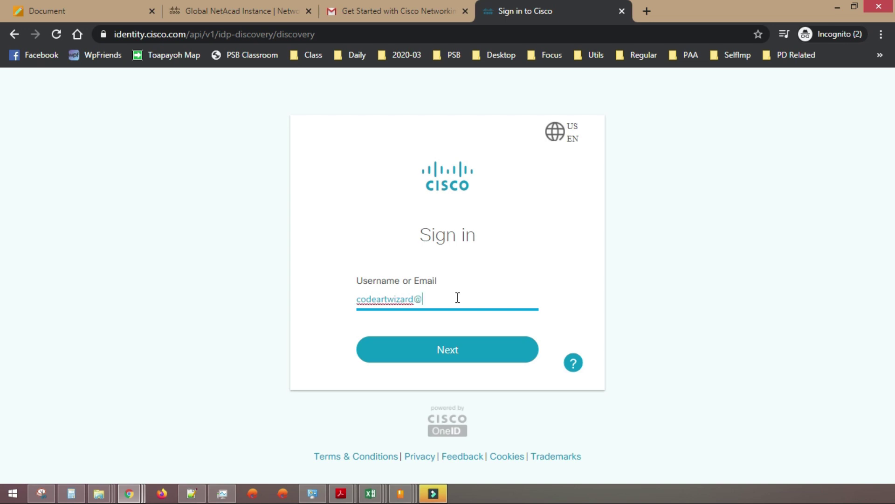
# - Sign in to Cisco with the student's e-mail address and account password
pyautogui.click(440, 349)
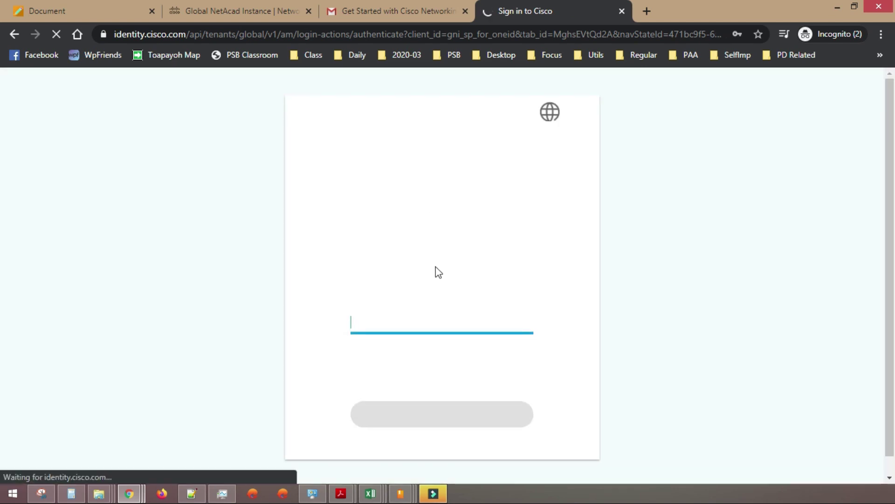
pyautogui.click(446, 330)
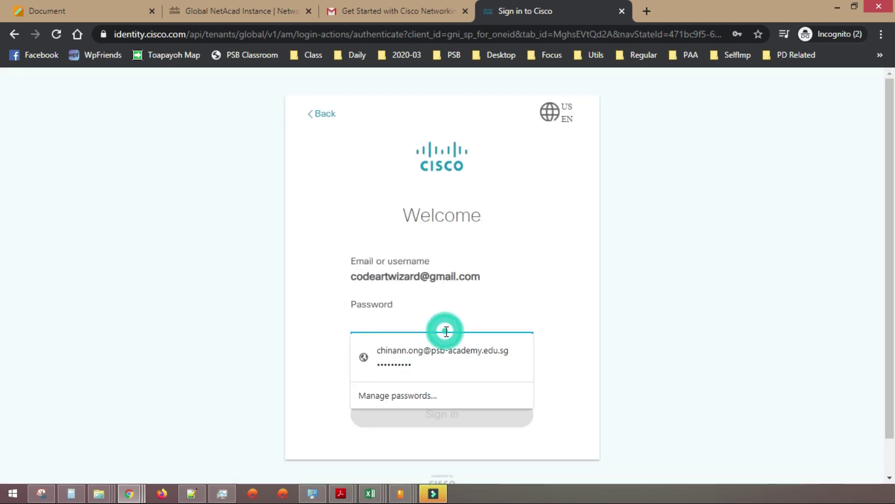
pyautogui.write('•••••••••••')
pyautogui.click(446, 413)
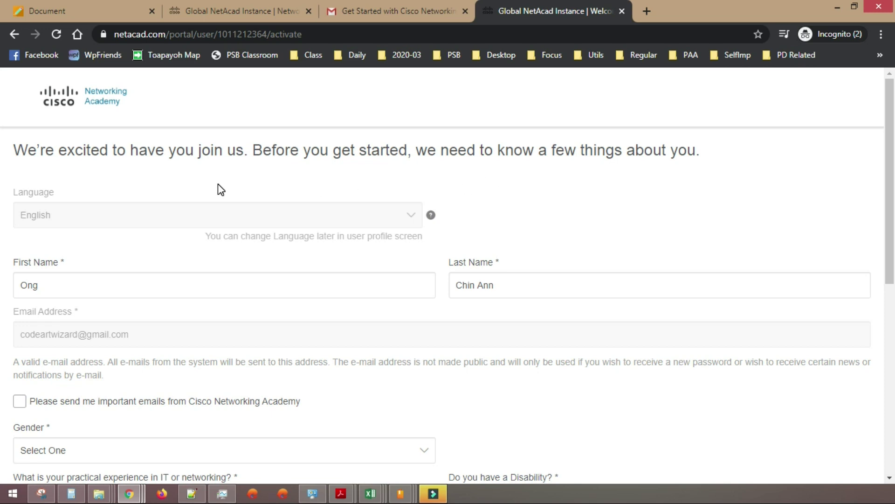
pyautogui.click(236, 285)
pyautogui.scroll(-2, 238, 286)
# - Answer gender Male, IT experience One to Three Years, and disability No
pyautogui.scroll(-1, 187, 266)
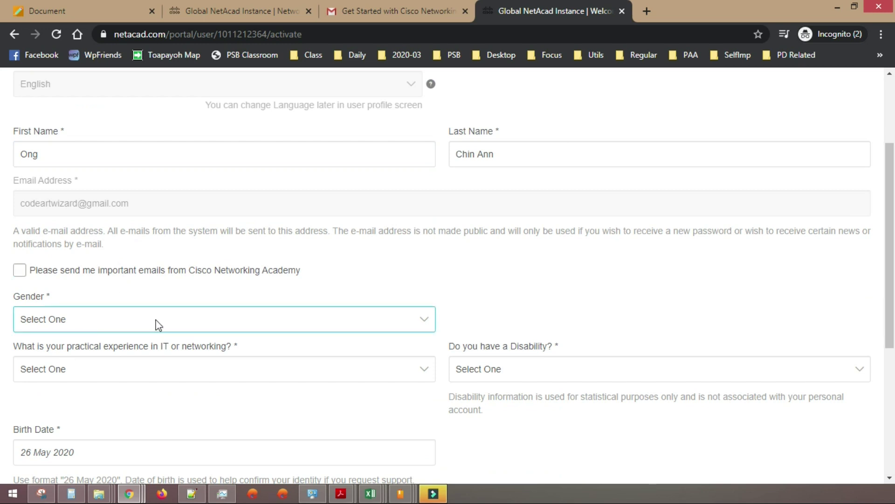
pyautogui.scroll(-2, 163, 329)
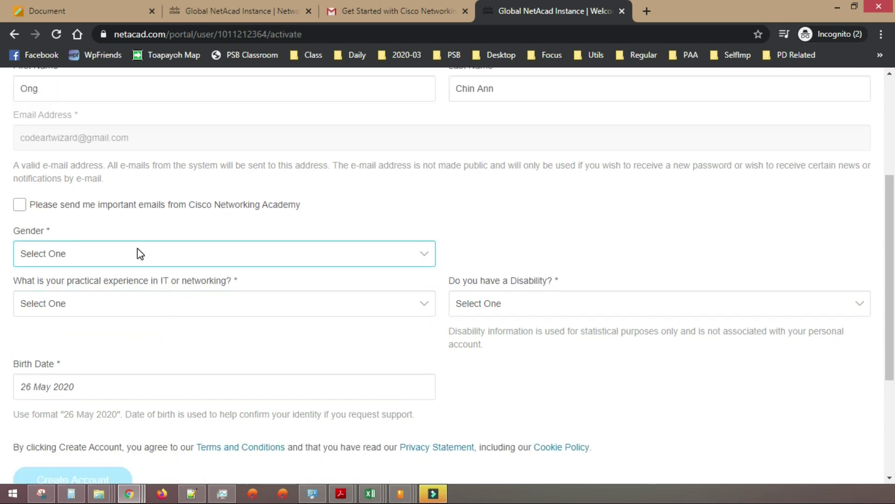
pyautogui.click(137, 248)
pyautogui.click(154, 297)
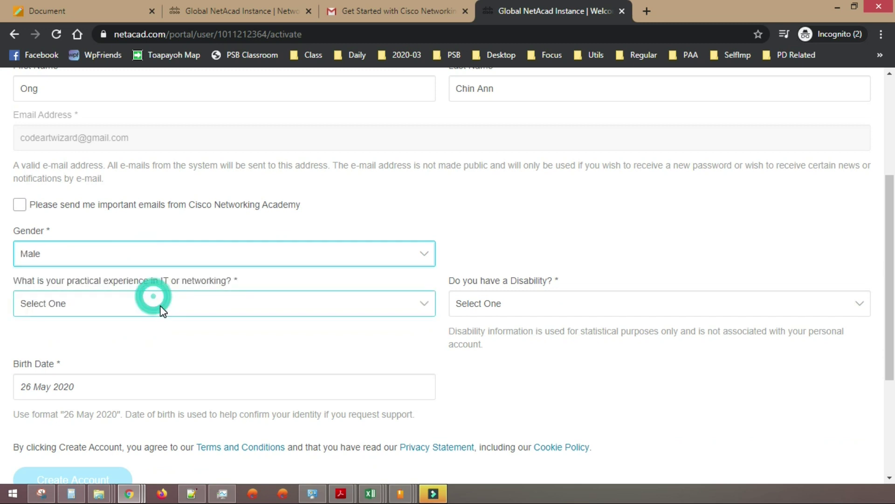
pyautogui.click(160, 305)
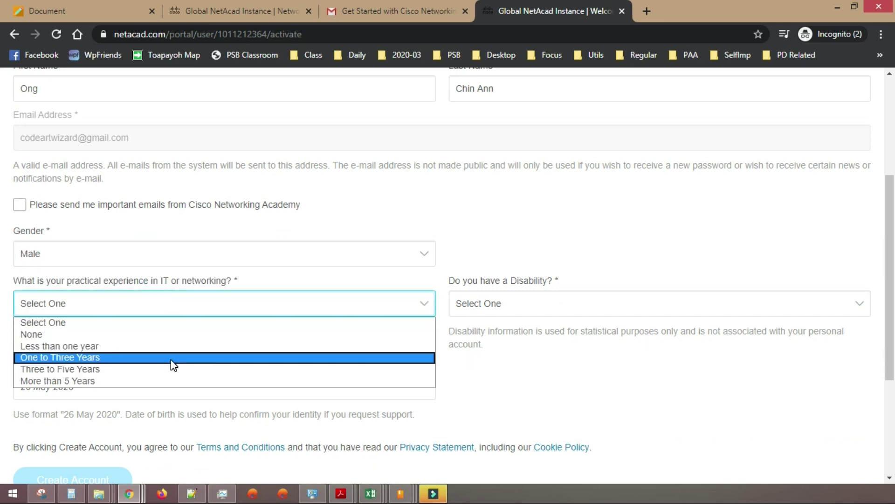
pyautogui.click(172, 360)
pyautogui.click(559, 301)
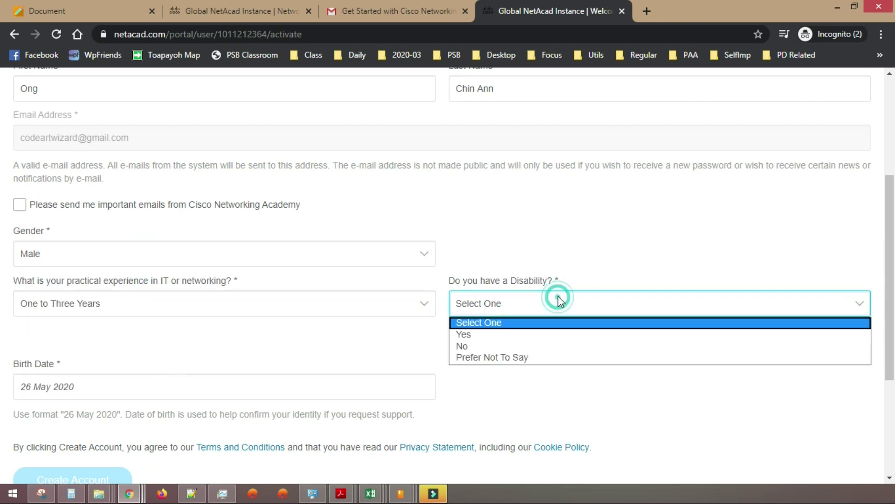
pyautogui.click(552, 347)
pyautogui.click(103, 393)
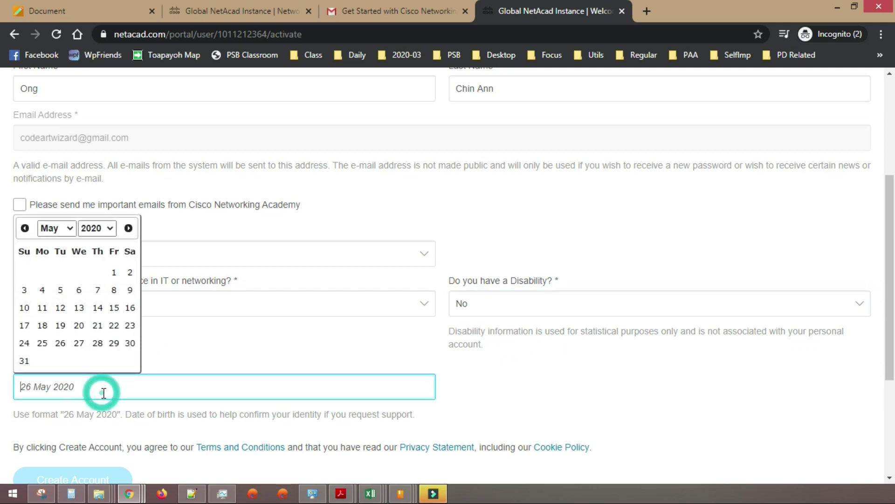
pyautogui.click(103, 232)
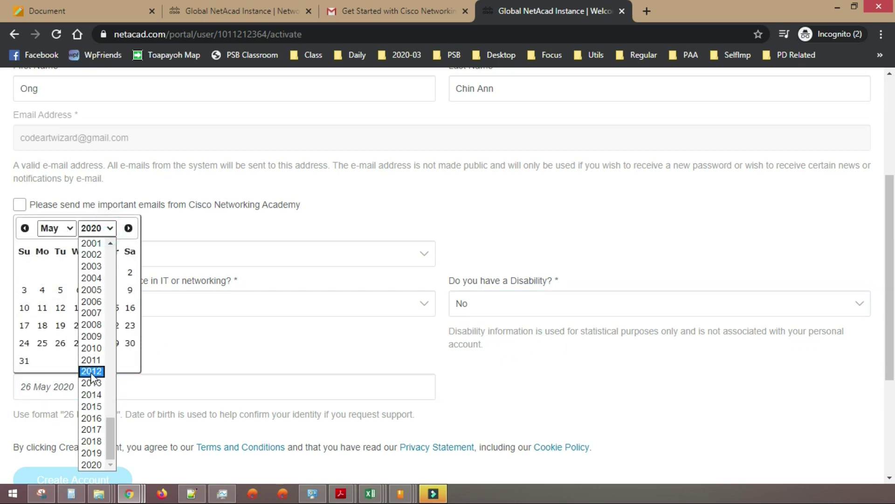
pyautogui.click(96, 349)
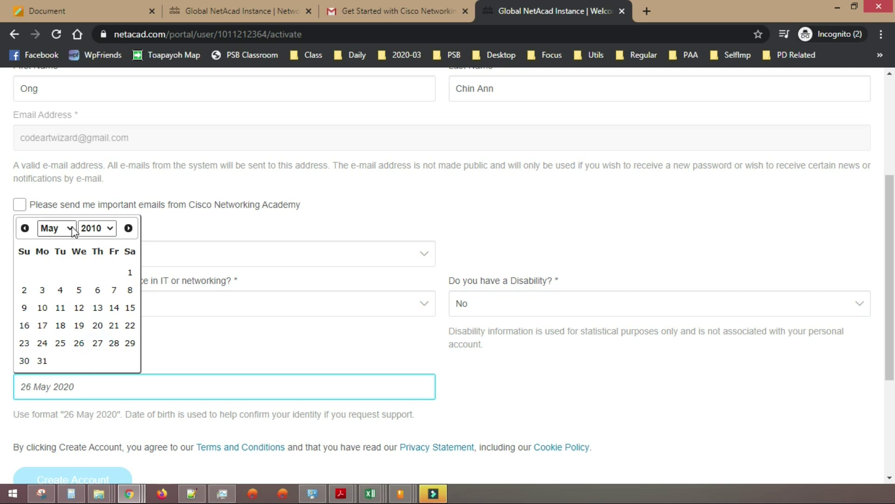
pyautogui.click(63, 228)
pyautogui.click(68, 270)
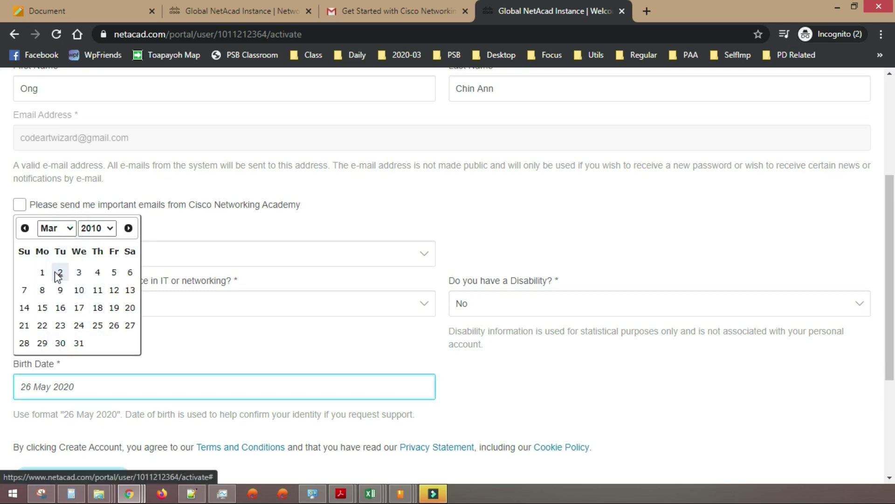
pyautogui.click(41, 272)
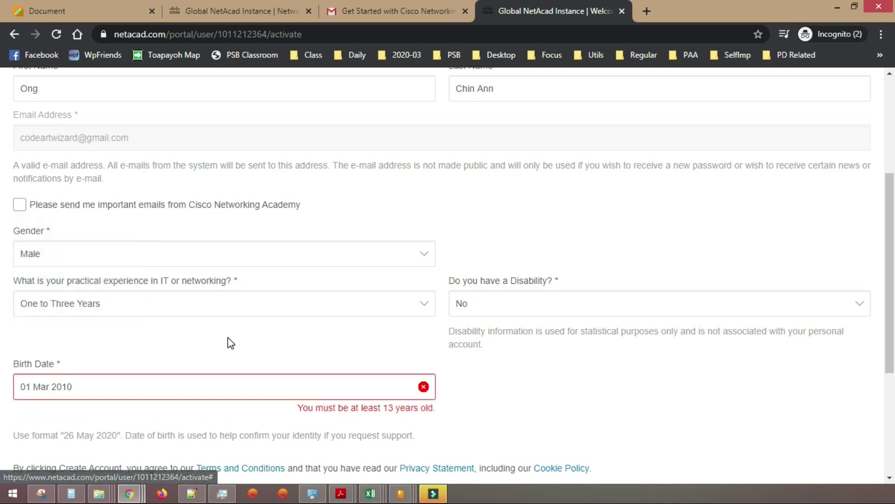
pyautogui.click(113, 392)
pyautogui.click(106, 246)
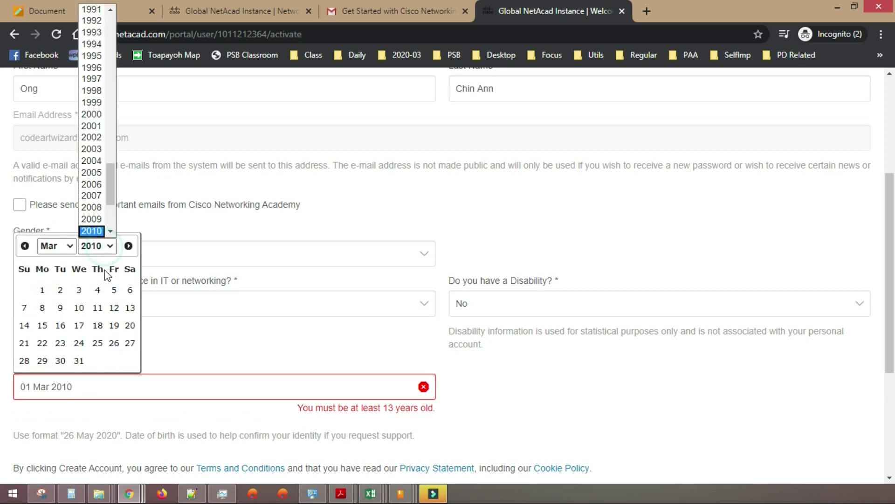
pyautogui.click(101, 31)
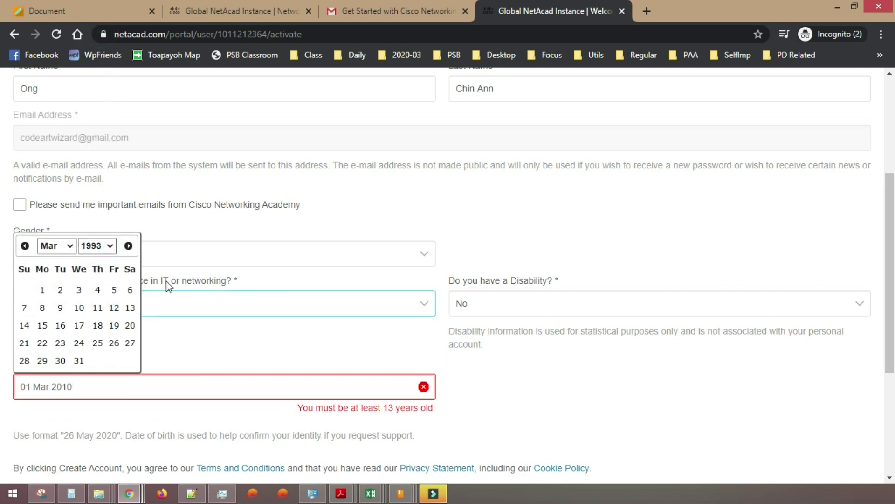
pyautogui.click(43, 292)
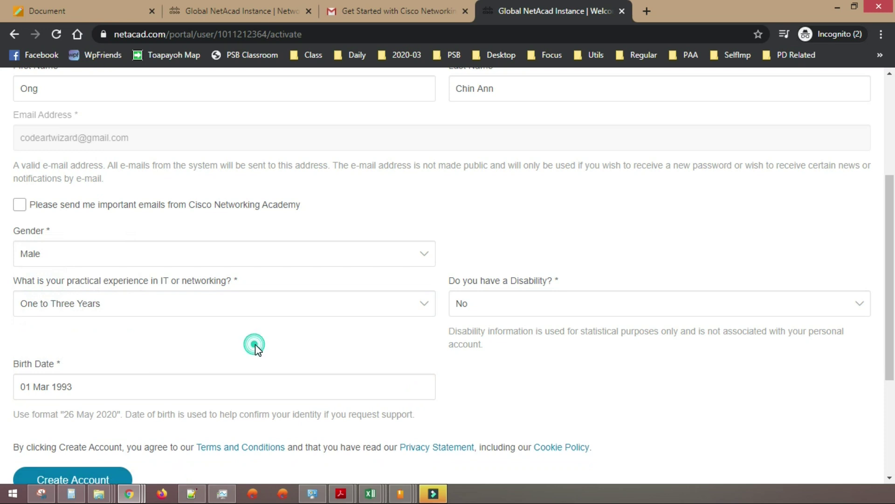
pyautogui.scroll(-3, 254, 344)
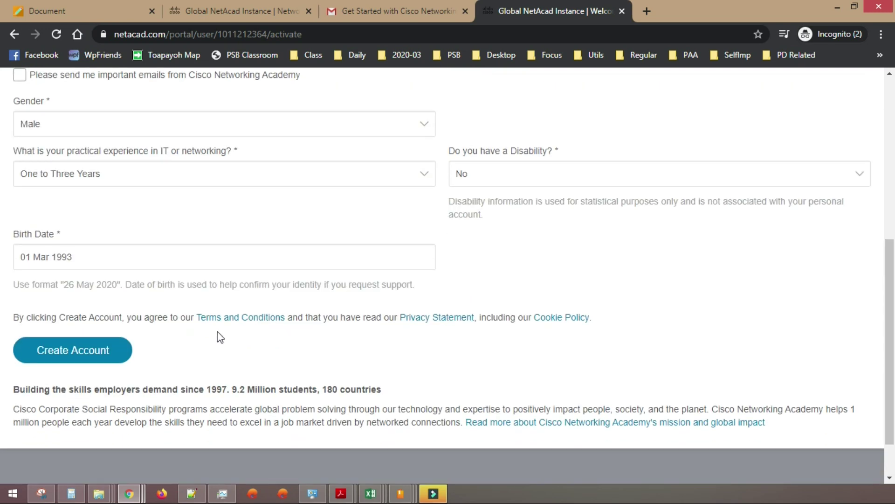
pyautogui.click(85, 354)
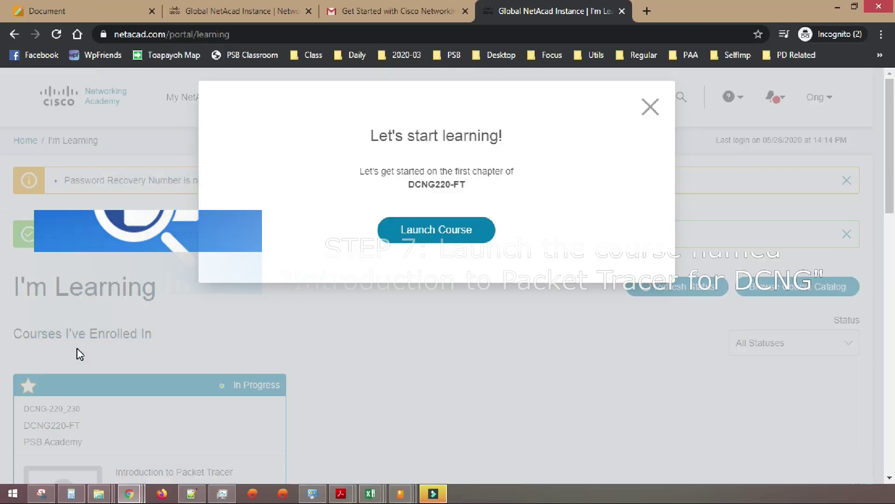
# - Launch the DCNG220-FT course from the Let's start learning prompt
pyautogui.click(468, 235)
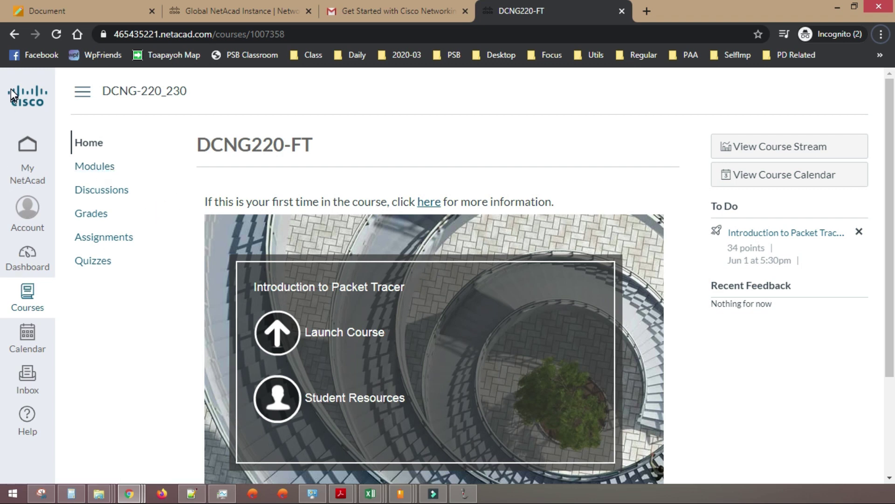
pyautogui.press('super+d')
pyautogui.press('super+d')
pyautogui.press('super+d')
pyautogui.press('super+d')
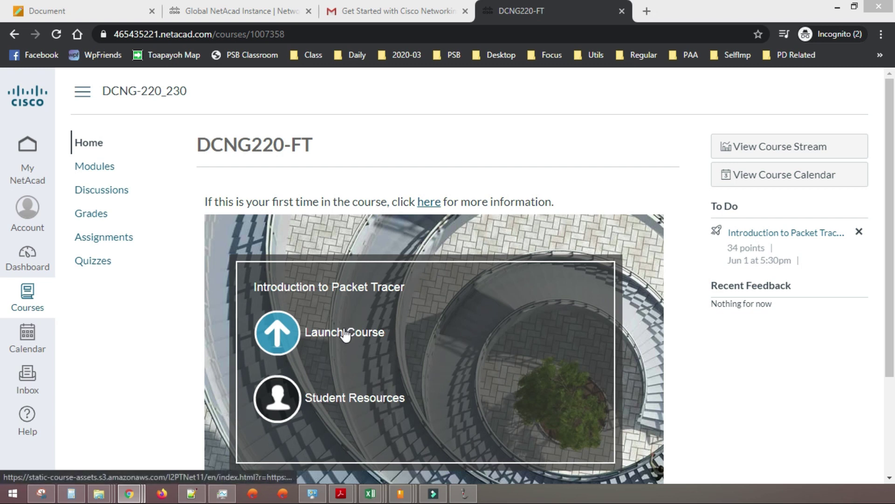
# - Show the DCNG220-FT Modules list, starting with the Introductory Chapter
pyautogui.click(91, 170)
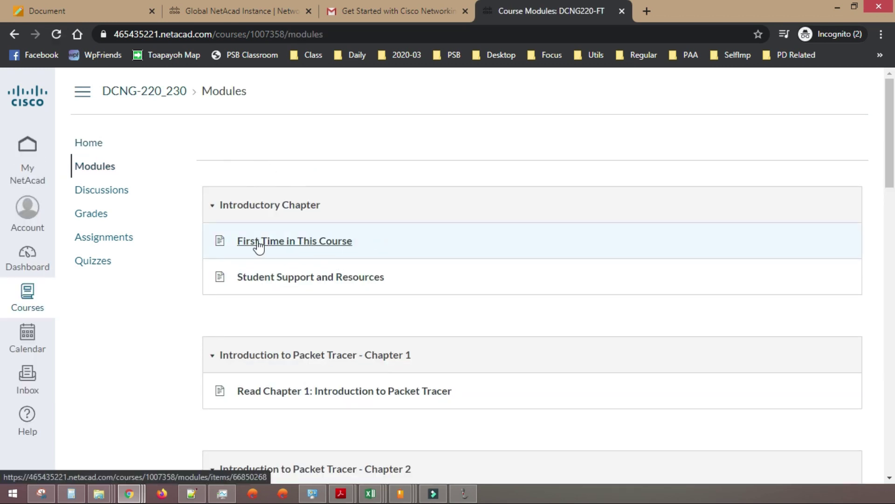
# - Open the First Time in This Course page and advance to Student Support and Resources
pyautogui.click(346, 248)
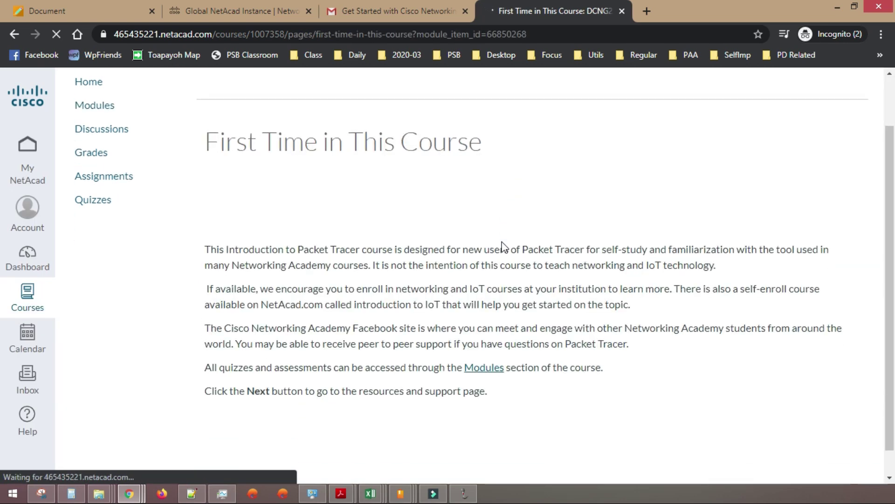
pyautogui.scroll(-2, 502, 246)
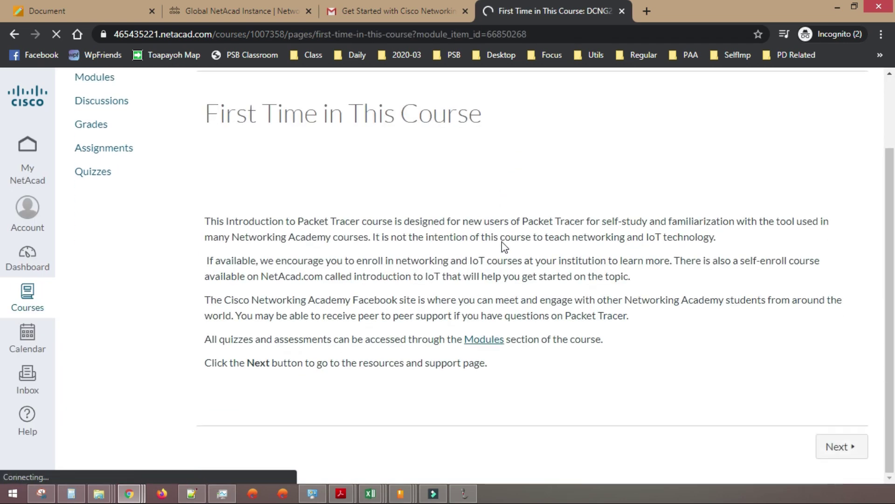
pyautogui.click(847, 449)
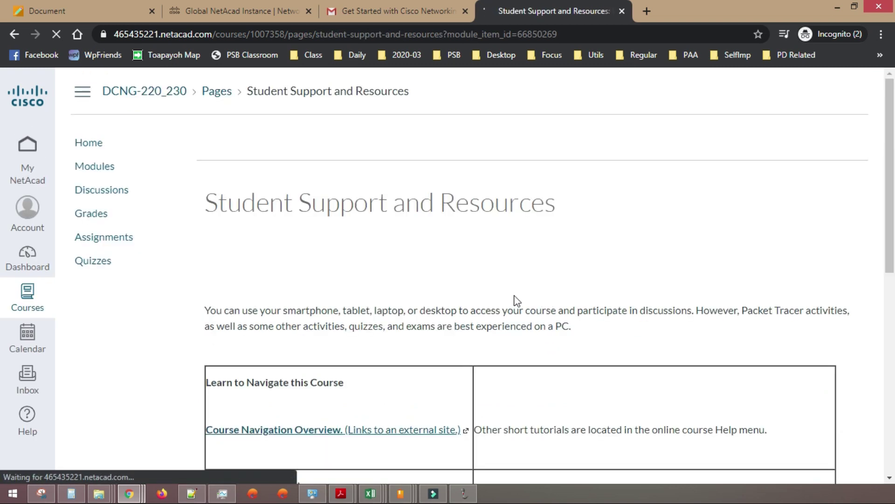
# - Open the Packet Tracer download resources and its Packet Tracer Resources folder
pyautogui.scroll(-3, 516, 300)
pyautogui.scroll(-7, 375, 219)
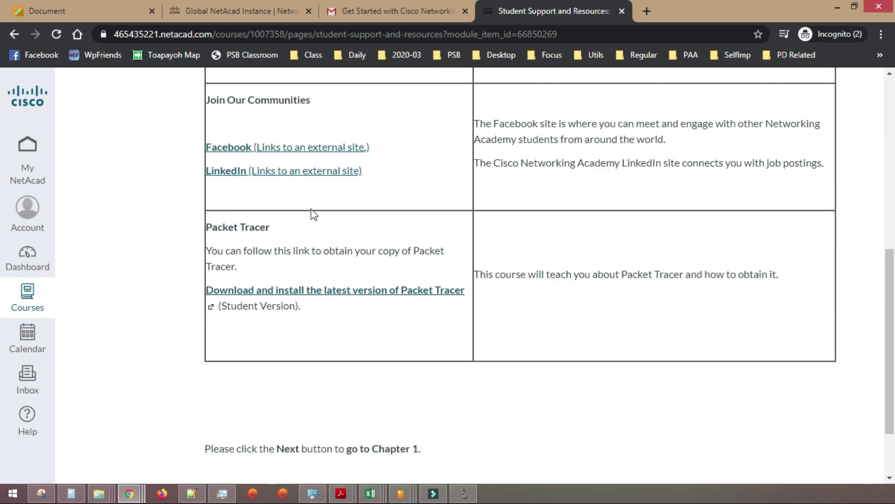
pyautogui.scroll(4, 312, 234)
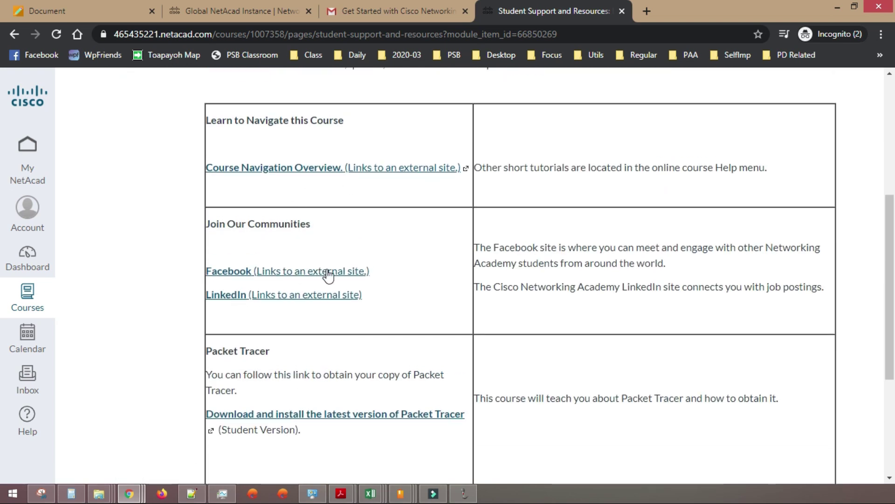
pyautogui.scroll(-1, 299, 303)
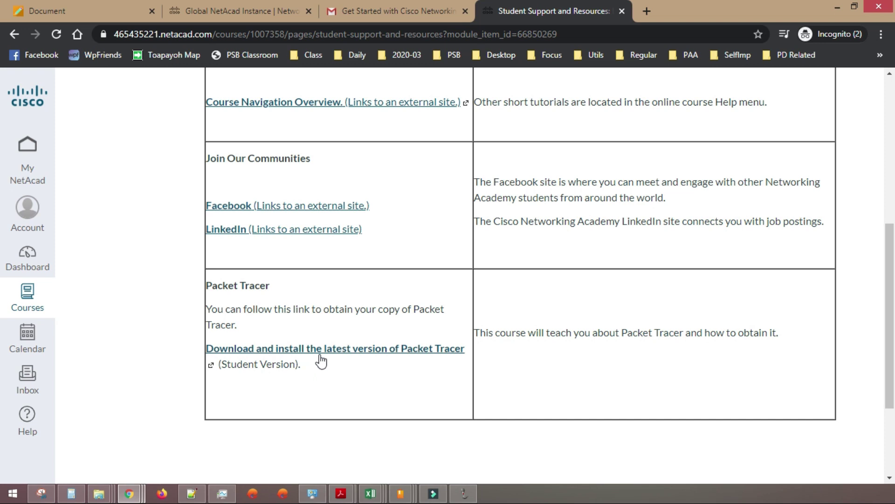
pyautogui.click(320, 351)
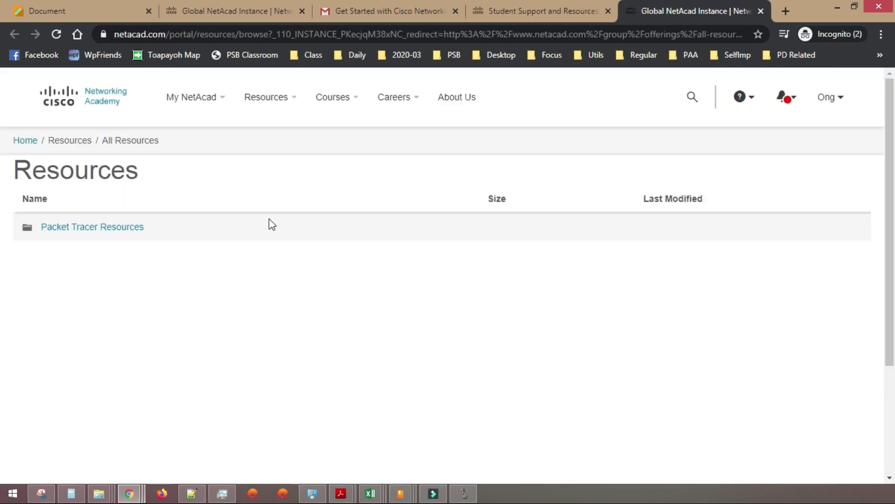
pyautogui.click(123, 228)
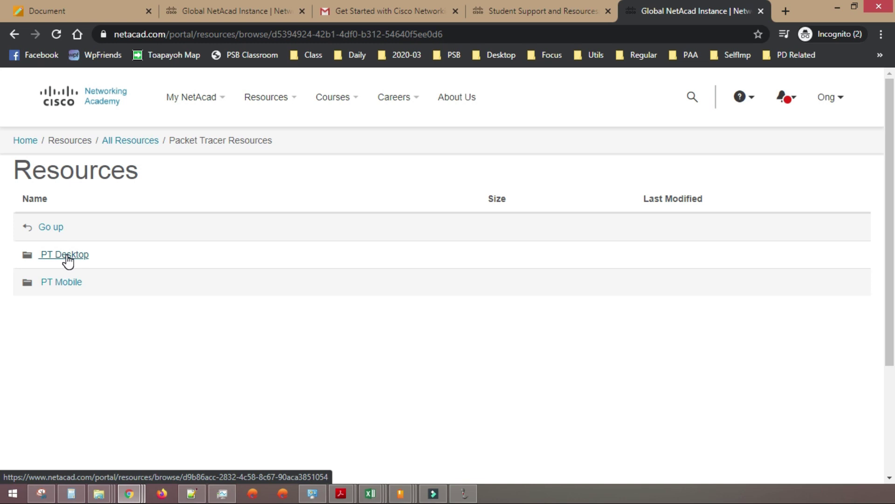
# - Browse the PT Desktop installer list, then return to the Student Support and Resources tab
pyautogui.click(67, 261)
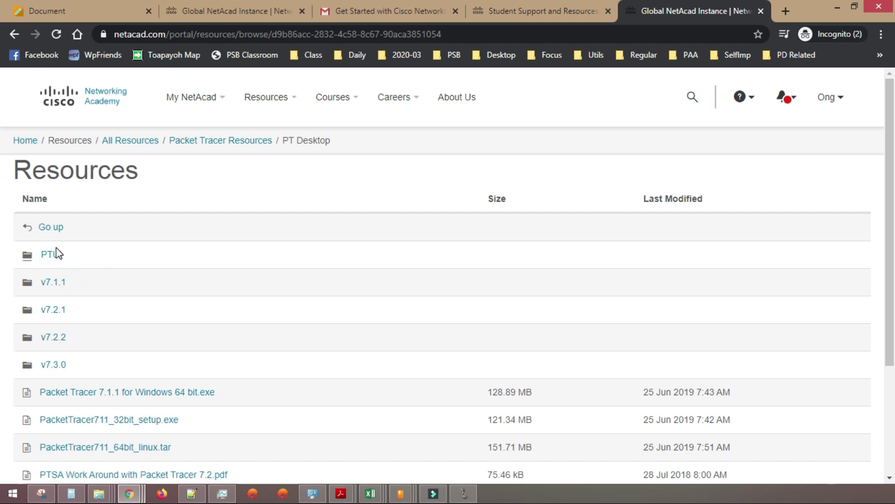
pyautogui.scroll(-2, 233, 317)
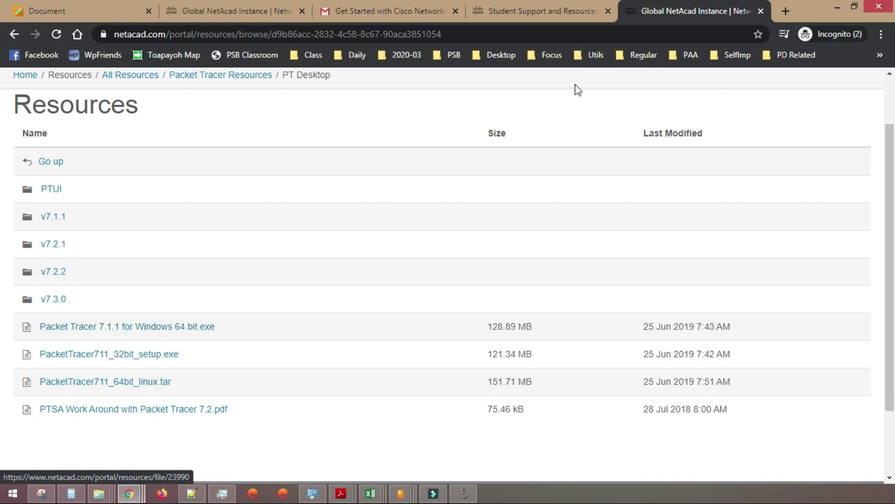
pyautogui.click(527, 2)
pyautogui.scroll(4, 293, 212)
pyautogui.scroll(-7, 448, 228)
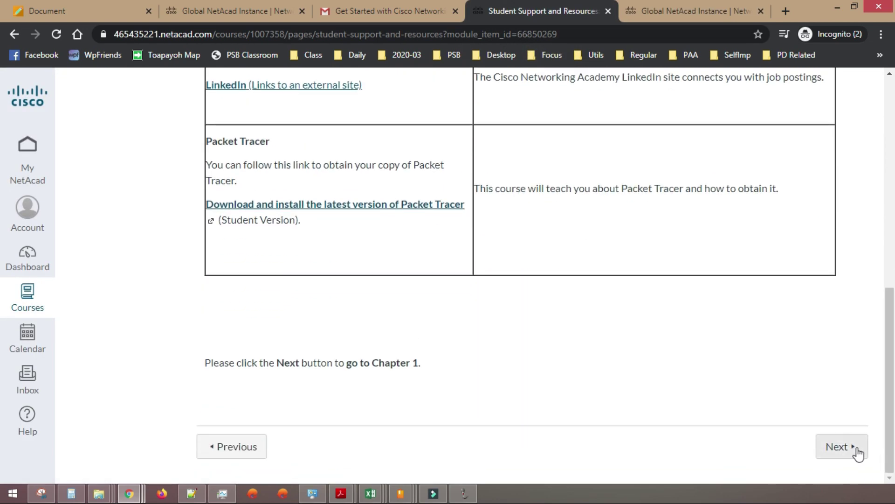
# - Advance to the Read Chapter 1 page and launch the Introduction to Packet Tracer content
pyautogui.click(856, 452)
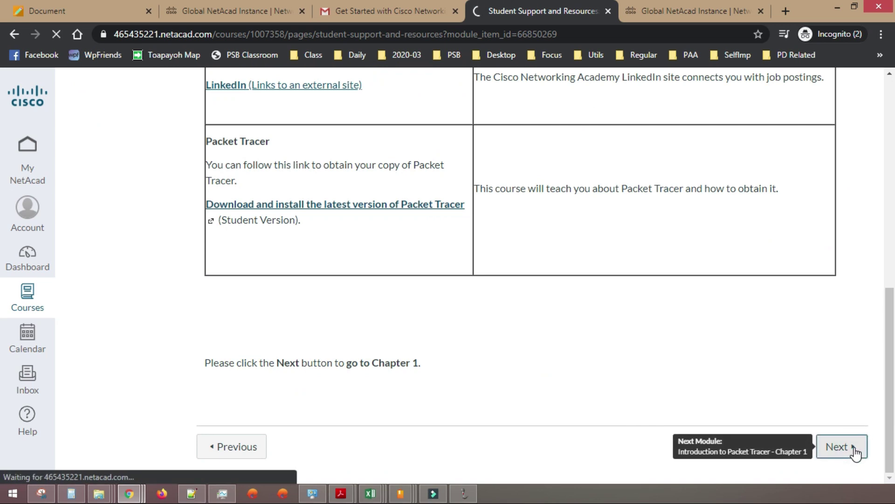
pyautogui.scroll(-3, 321, 202)
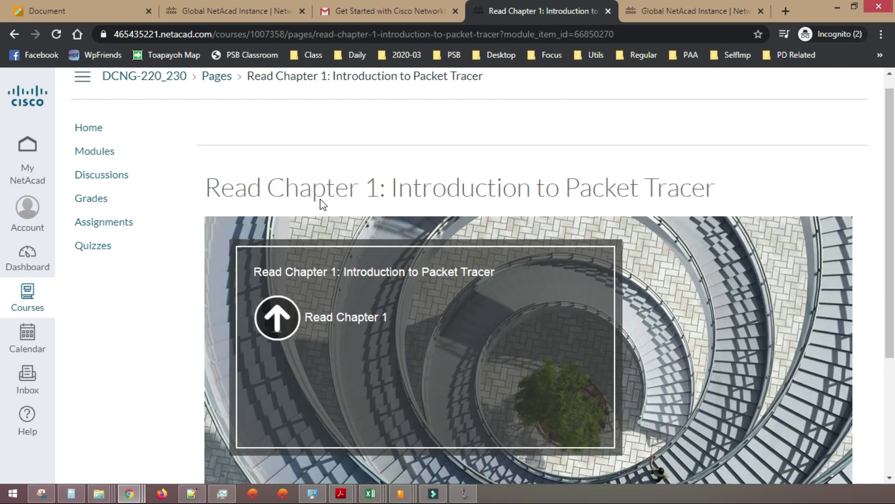
pyautogui.scroll(1, 315, 219)
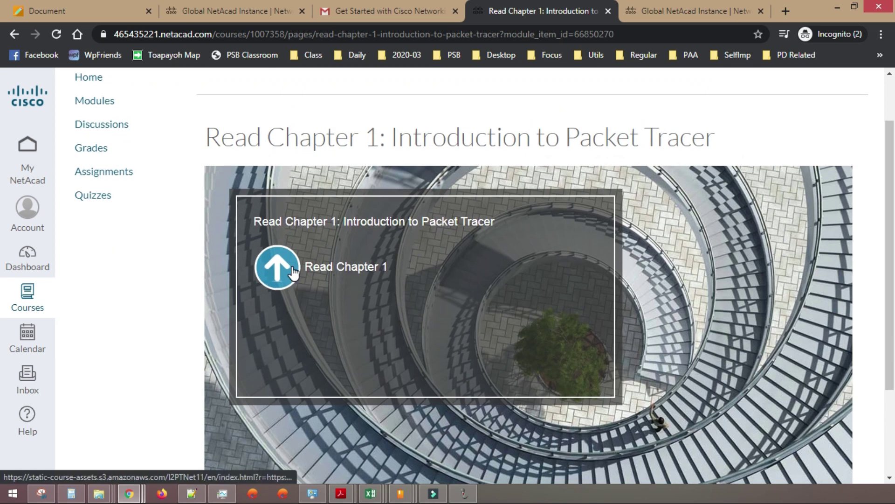
pyautogui.click(293, 272)
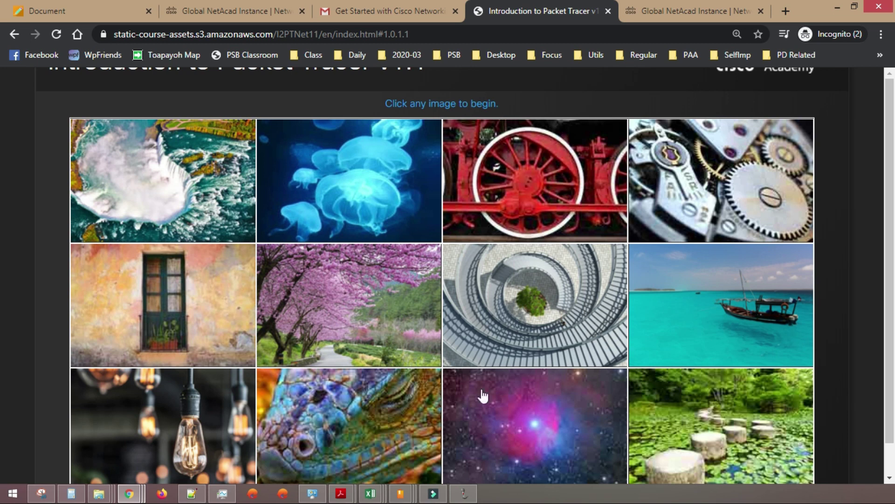
# - Start the course from the boat image, then return to the Chapter 1 menu
pyautogui.click(760, 287)
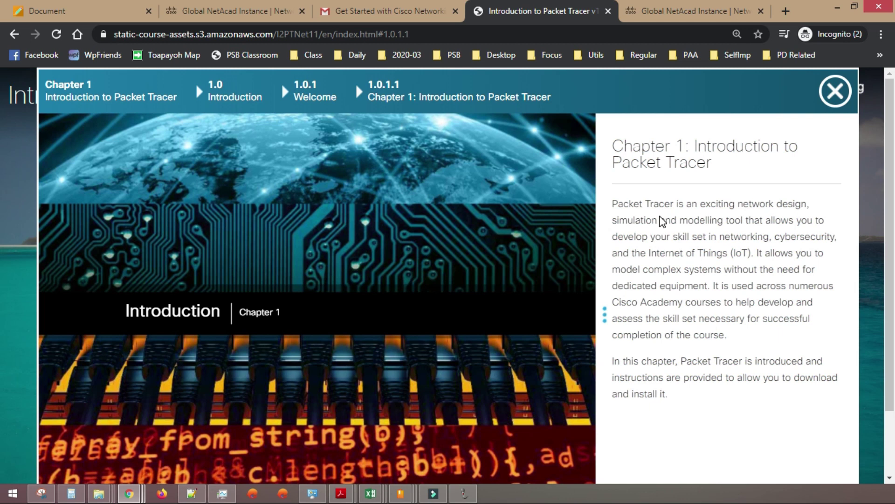
pyautogui.scroll(-3, 665, 205)
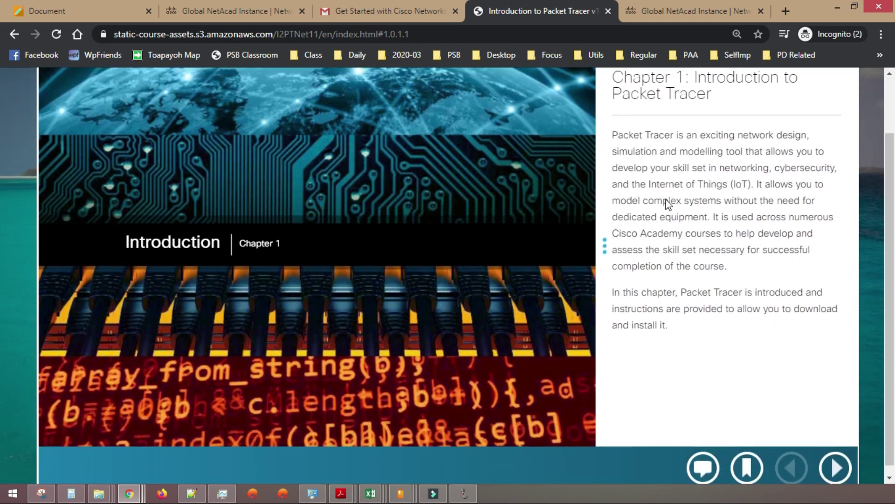
pyautogui.scroll(3, 560, 151)
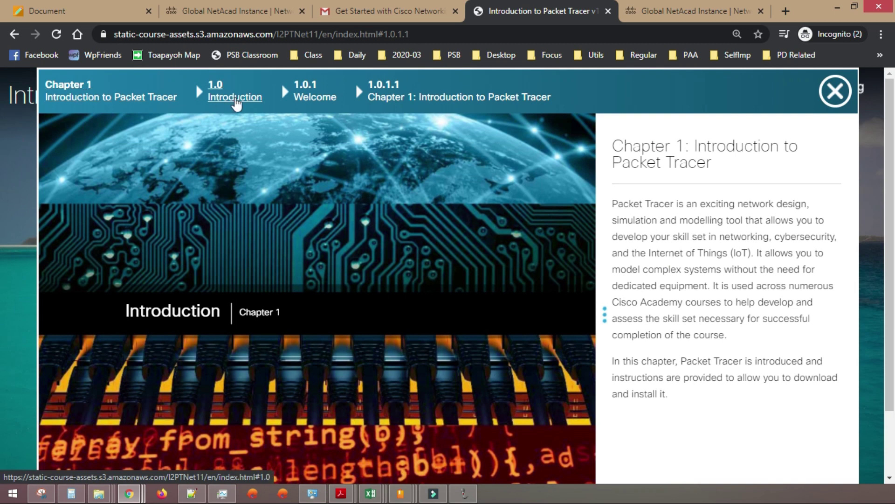
pyautogui.click(120, 99)
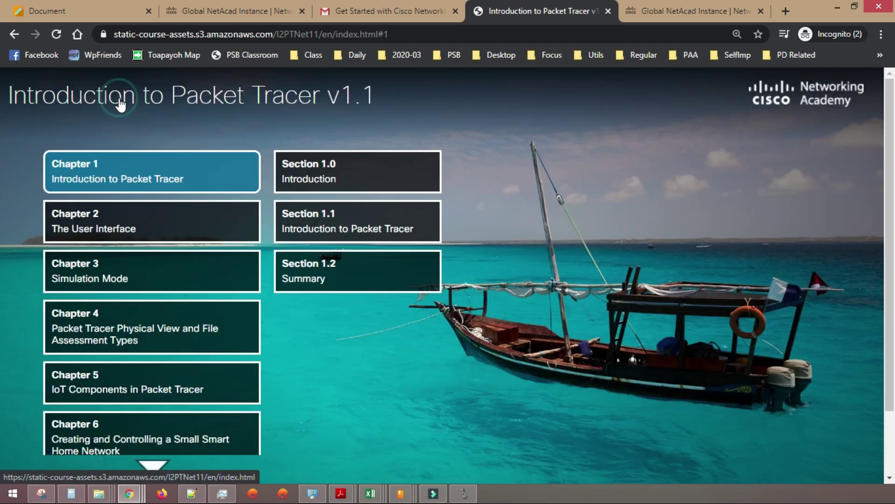
# - Preview the topics of Section 1.0 Introduction and Section 1.1 Introduction to Packet Tracer
pyautogui.click(368, 178)
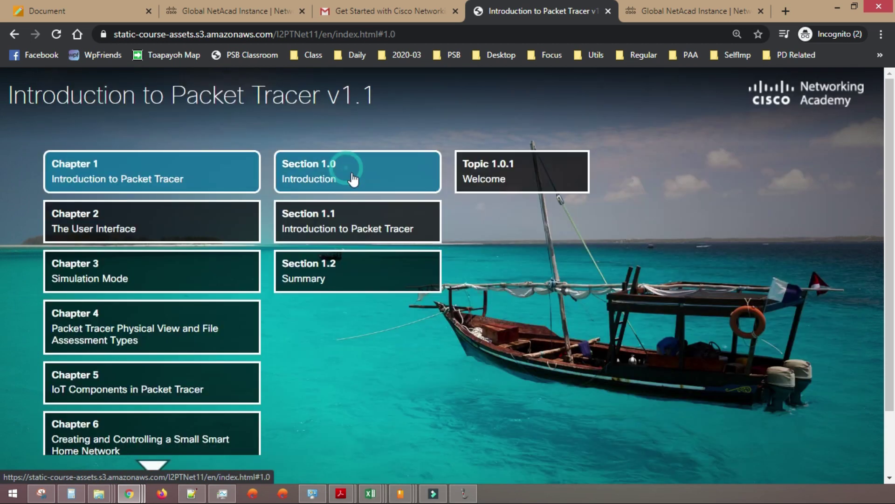
pyautogui.click(499, 171)
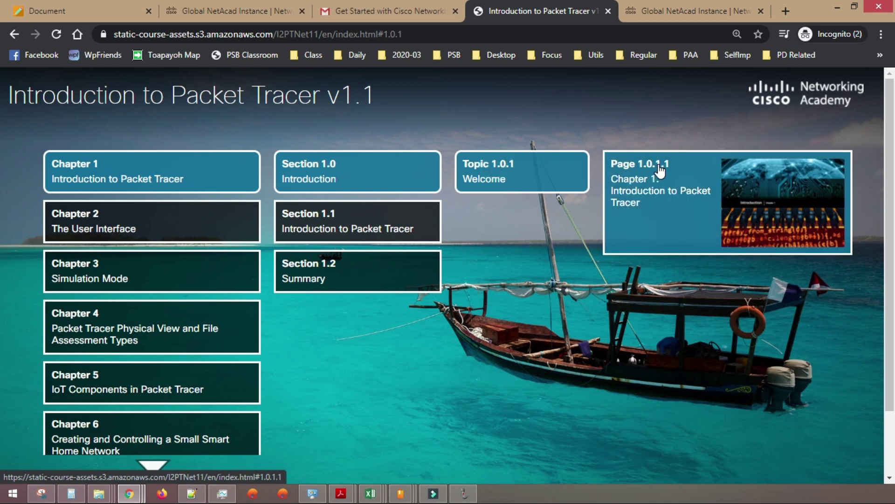
pyautogui.click(364, 225)
pyautogui.click(483, 175)
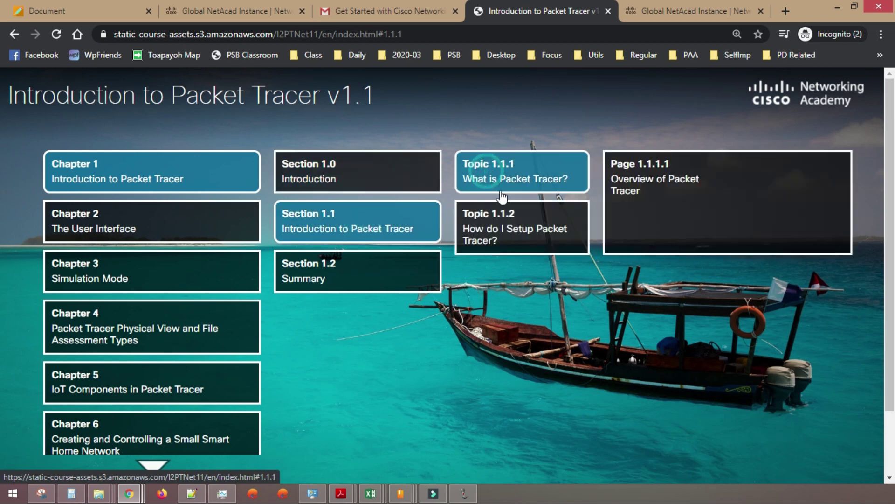
pyautogui.click(496, 217)
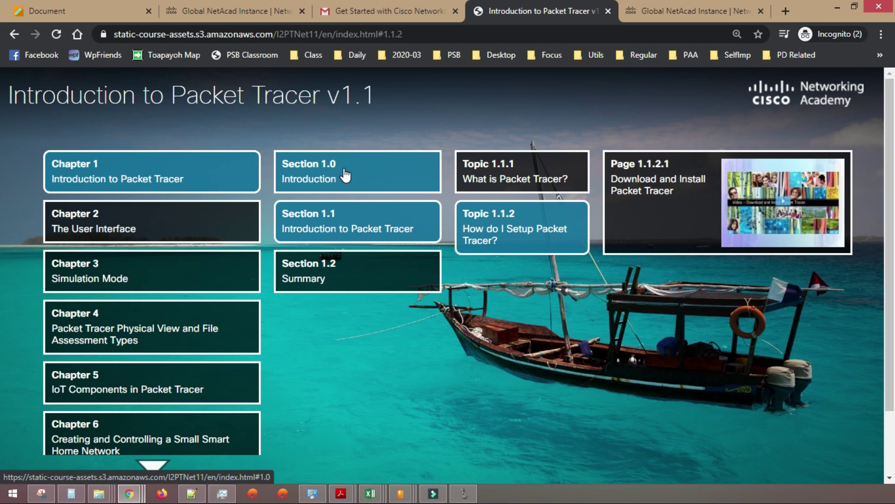
pyautogui.click(345, 175)
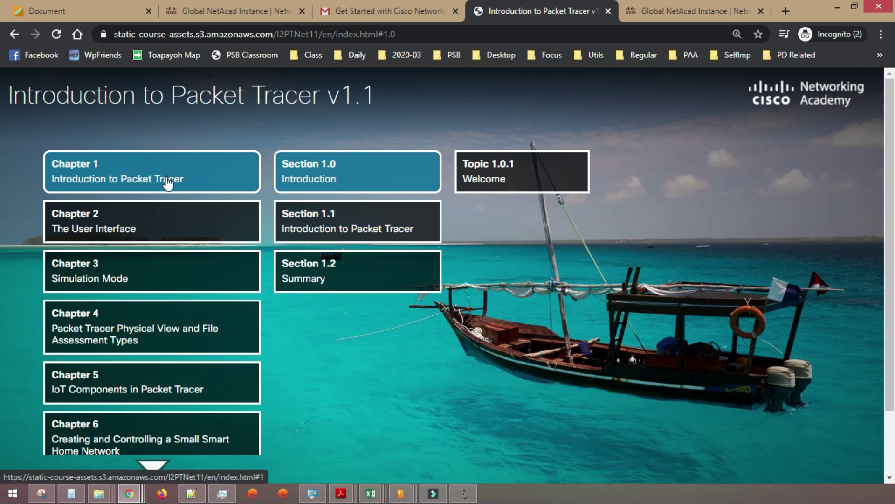
pyautogui.click(384, 215)
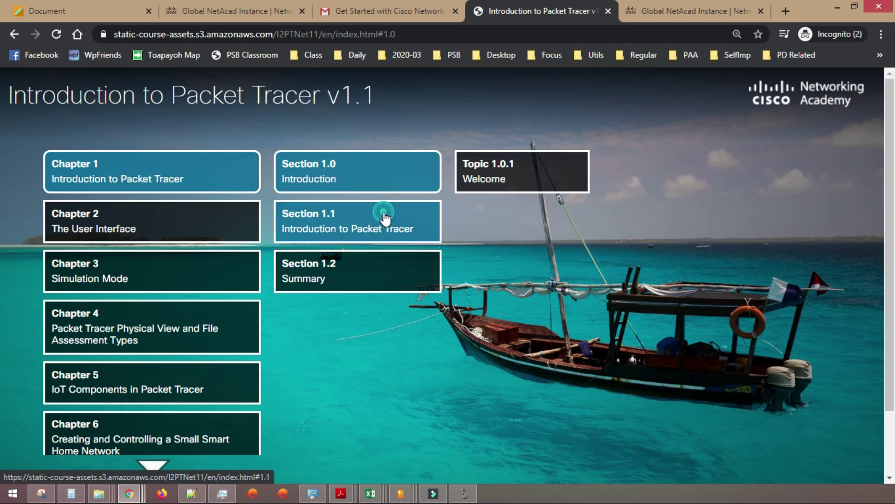
pyautogui.click(533, 183)
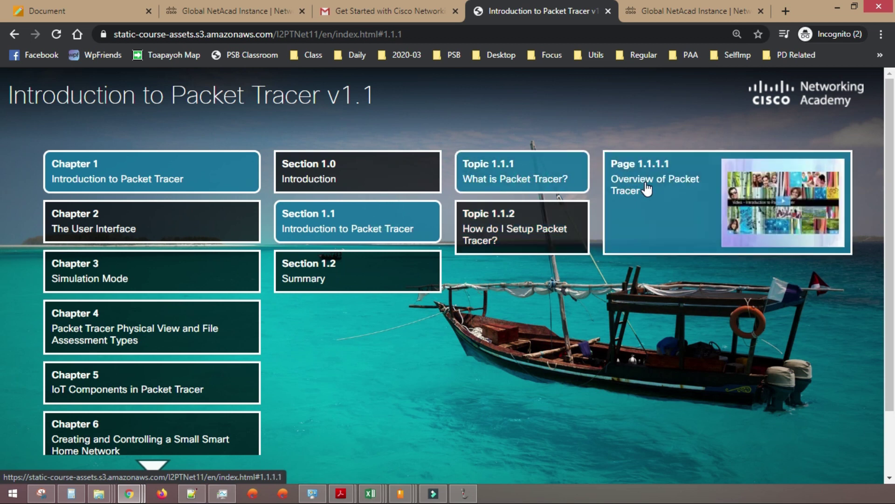
# - Preview Section 1.2 Summary's Conclusion topic, then list Chapter 2's sections
pyautogui.click(400, 261)
pyautogui.click(493, 183)
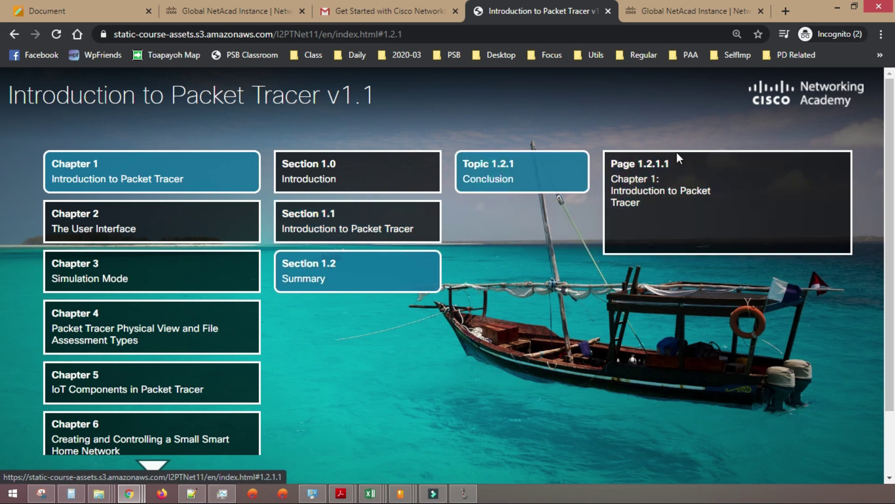
pyautogui.click(120, 236)
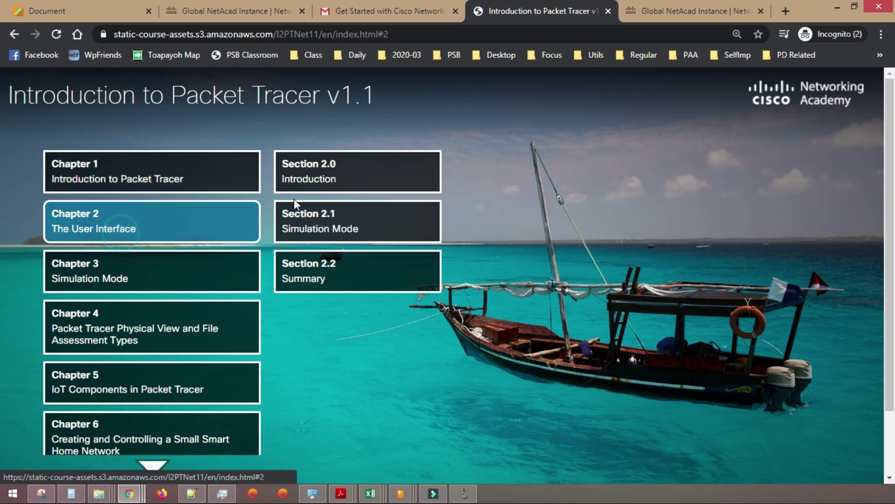
# - View the Chapter 2 introduction page from Topic 2.0.1 Welcome, then return to the menu
pyautogui.click(342, 178)
pyautogui.click(493, 178)
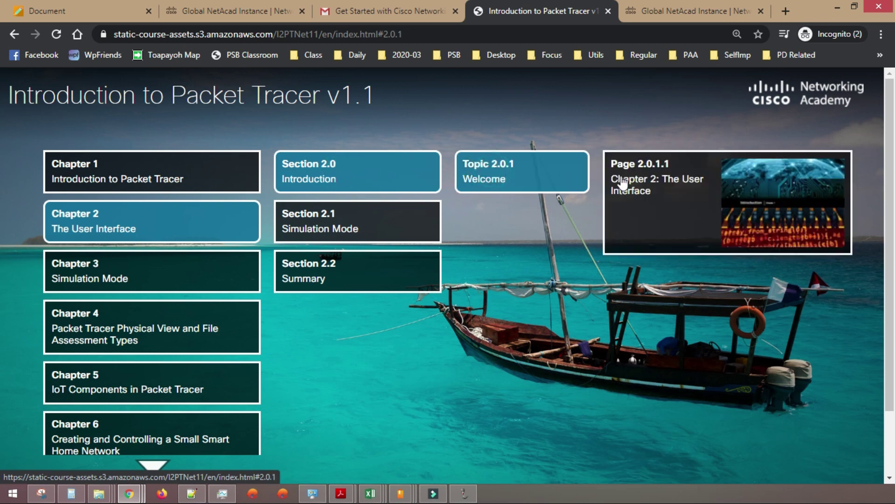
pyautogui.click(638, 183)
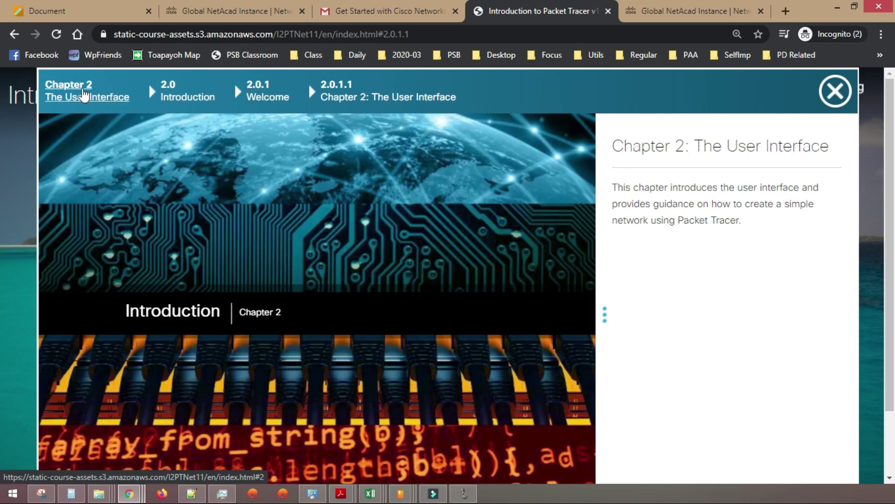
pyautogui.click(86, 96)
# - Expand Section 2.1 Simulation Mode to list Topic 2.1.1's pages
pyautogui.click(306, 233)
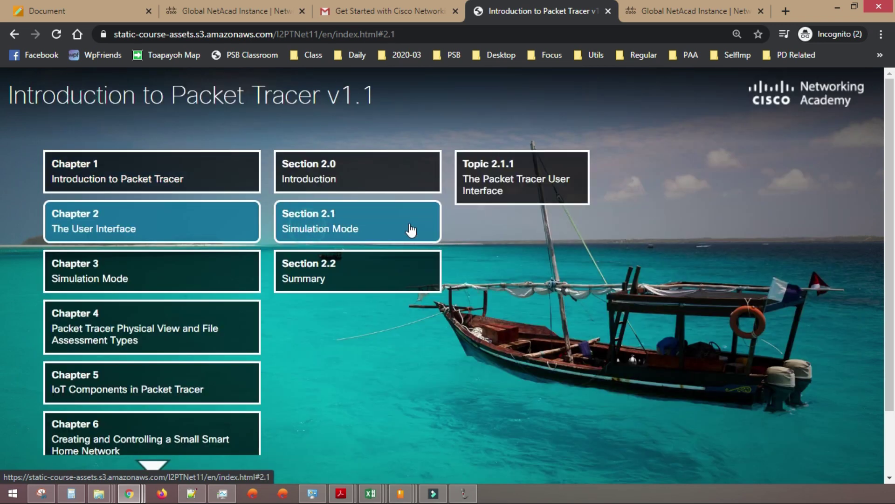
pyautogui.click(505, 188)
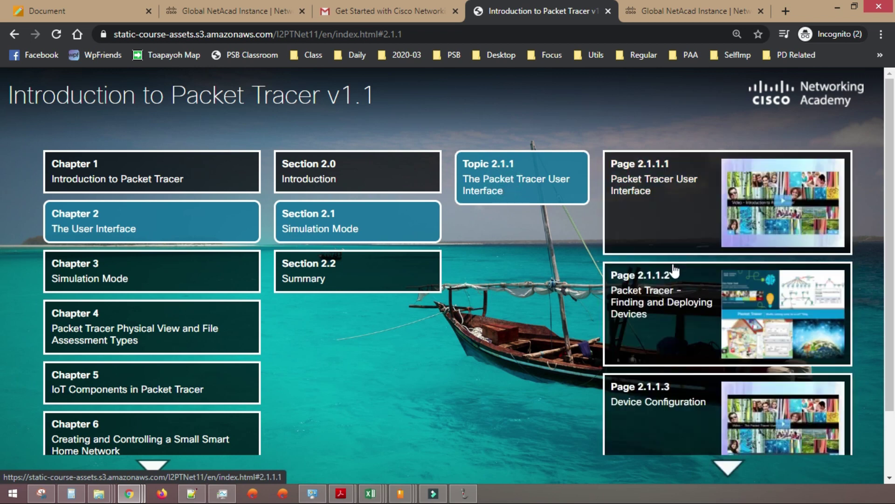
pyautogui.scroll(-2, 669, 267)
pyautogui.scroll(-2, 670, 273)
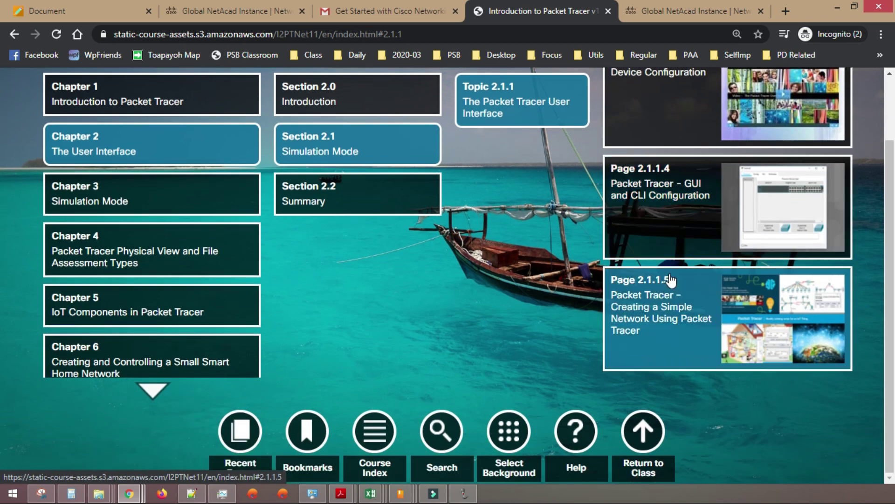
pyautogui.scroll(5, 671, 275)
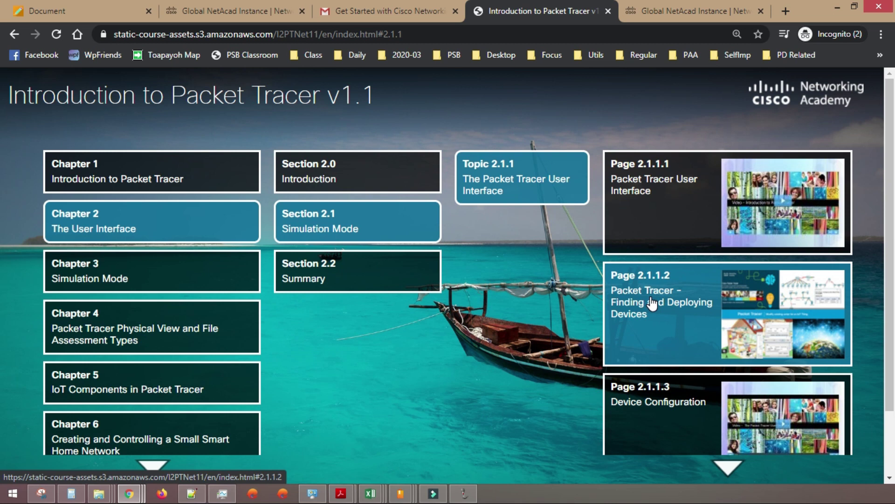
# - Open page 2.1.1.1 Packet Tracer User Interface, then move on to page 2.1.1.2
pyautogui.click(655, 210)
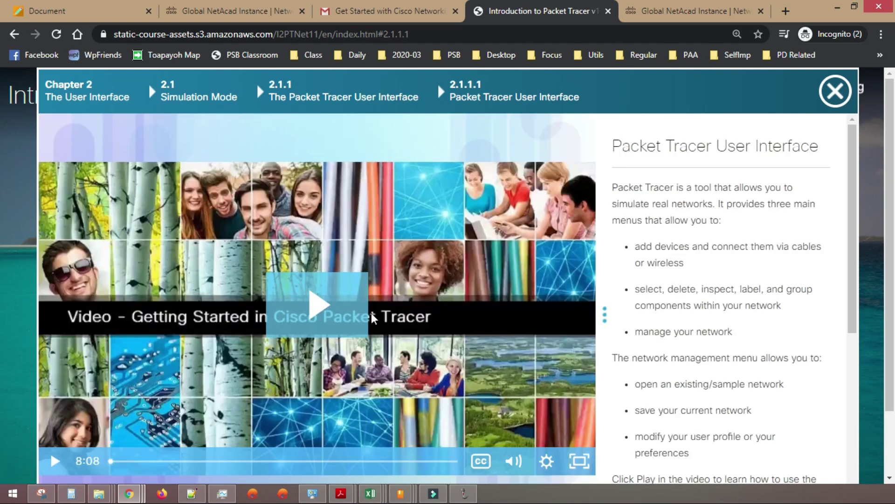
pyautogui.scroll(-10, 785, 364)
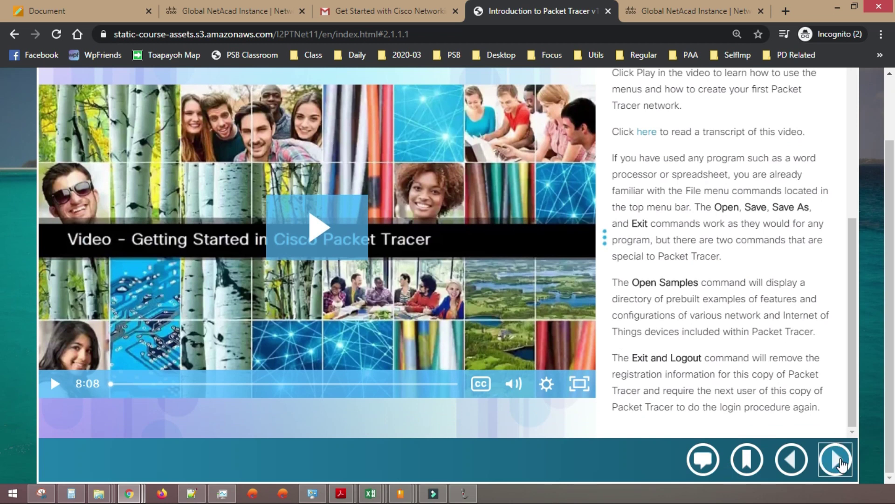
pyautogui.click(834, 459)
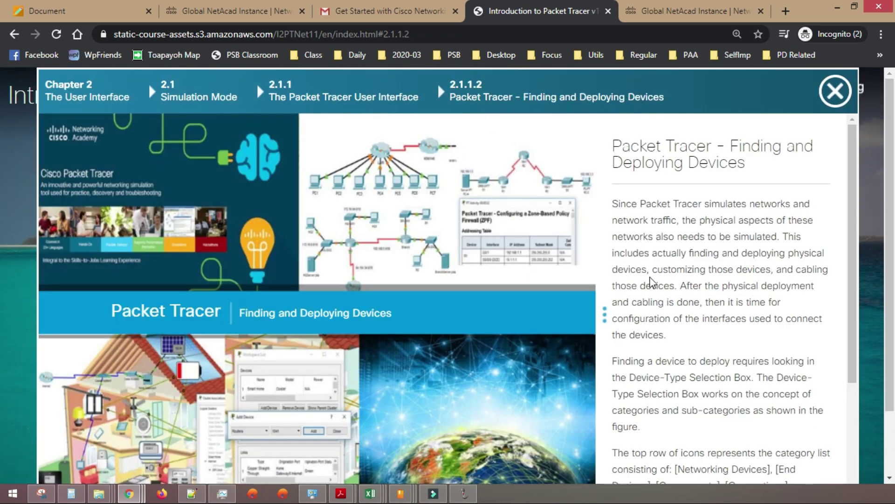
pyautogui.scroll(-6, 662, 277)
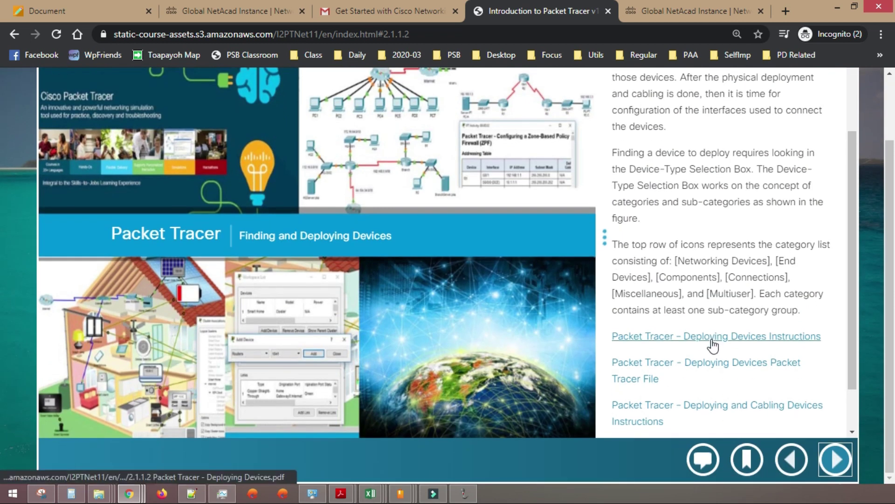
# - Open the Deploying Devices Instructions PDF, then download the Deploying Devices Packet Tracer file
pyautogui.click(739, 336)
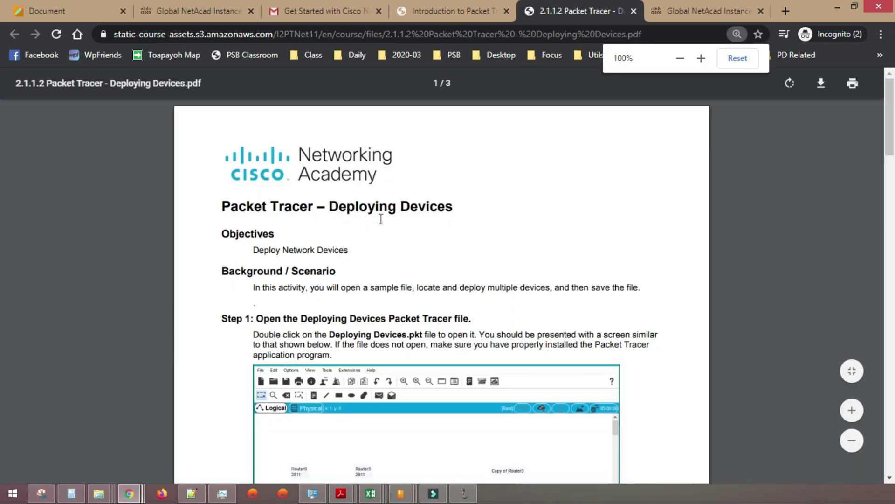
pyautogui.scroll(-10, 395, 219)
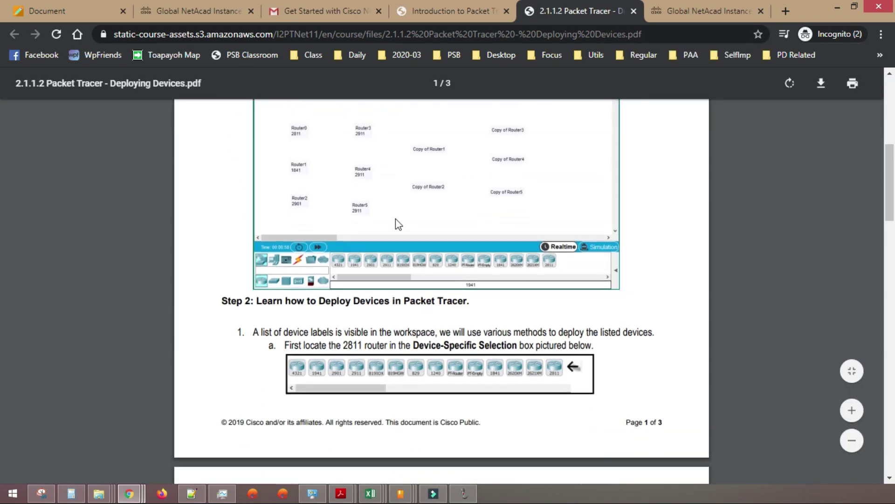
pyautogui.scroll(-15, 395, 217)
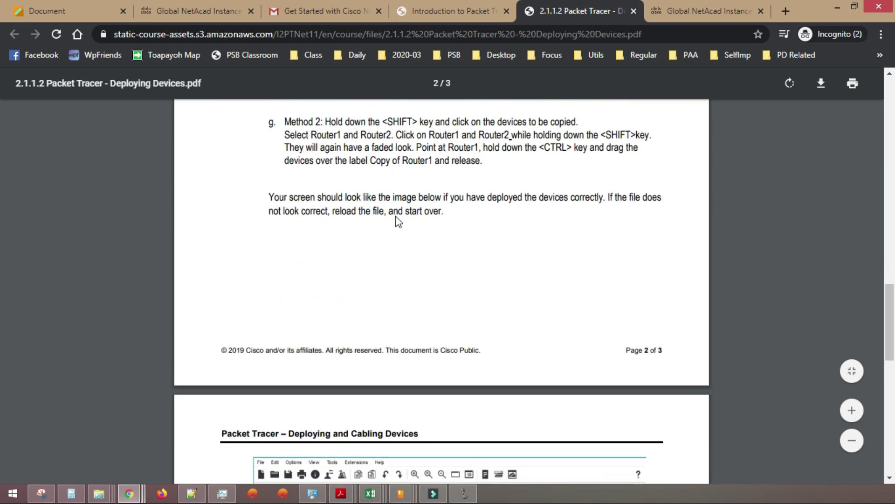
pyautogui.scroll(-8, 395, 216)
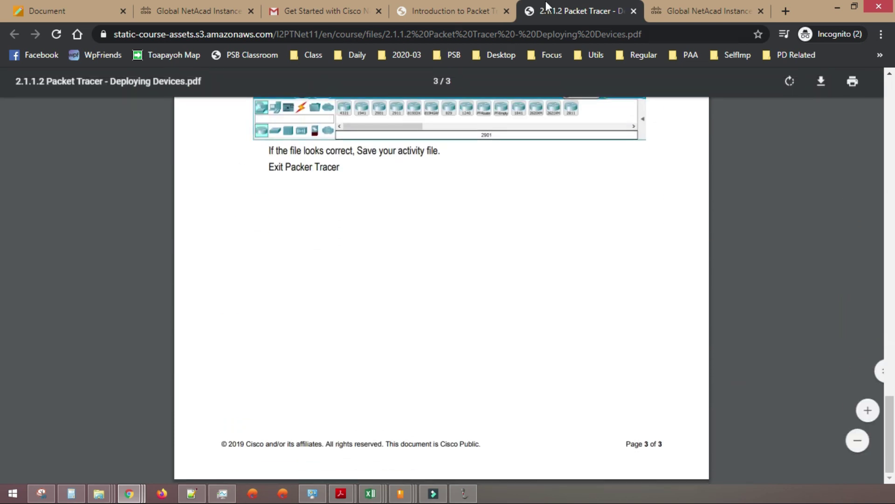
pyautogui.click(456, 11)
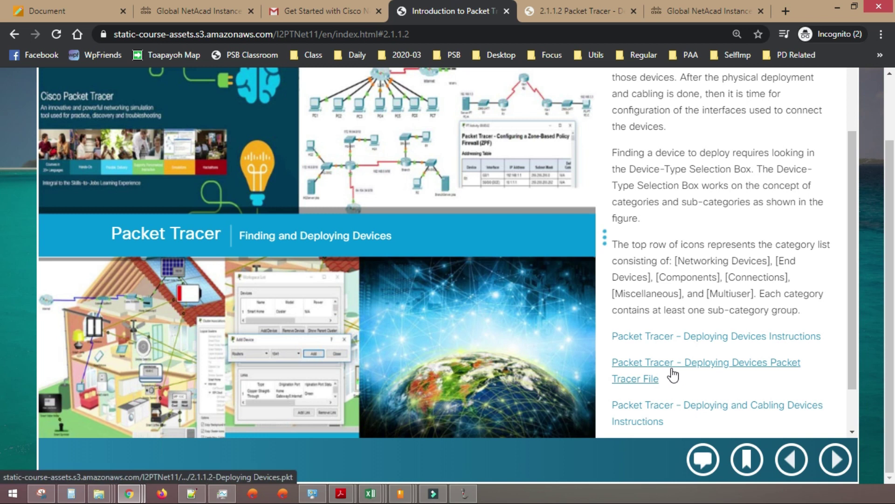
pyautogui.click(694, 368)
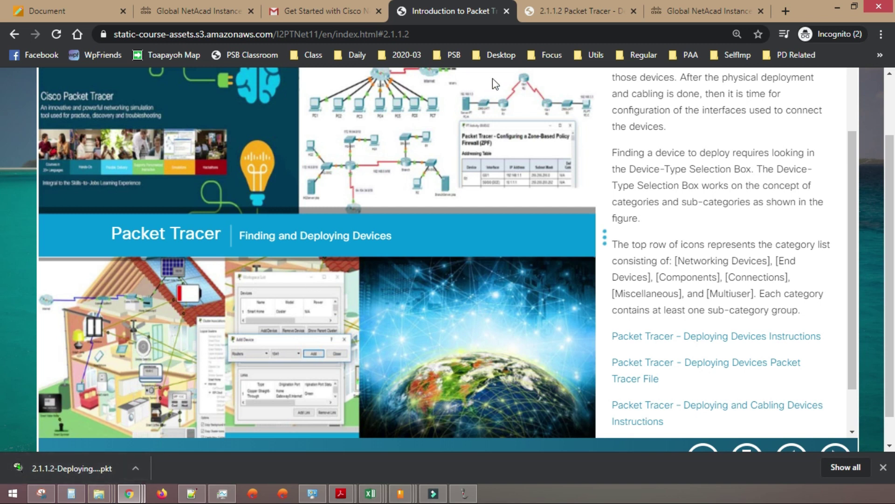
# - Read through the Deploying Devices PDF, then return to the Introduction to Packet Tracer tab
pyautogui.click(579, 11)
pyautogui.scroll(20, 450, 231)
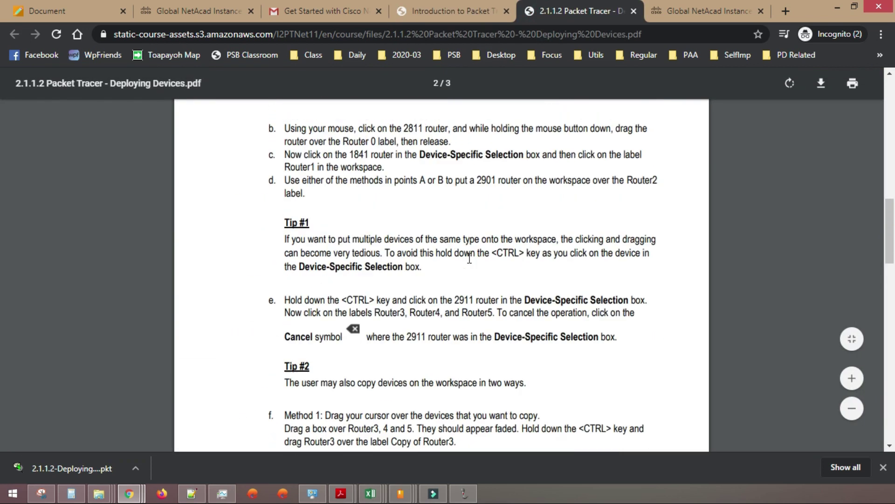
pyautogui.scroll(-4, 475, 268)
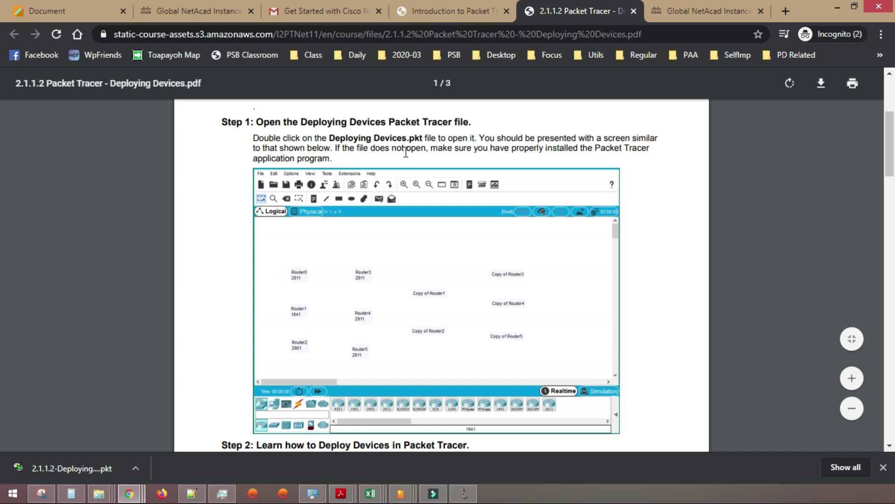
pyautogui.scroll(-3, 405, 290)
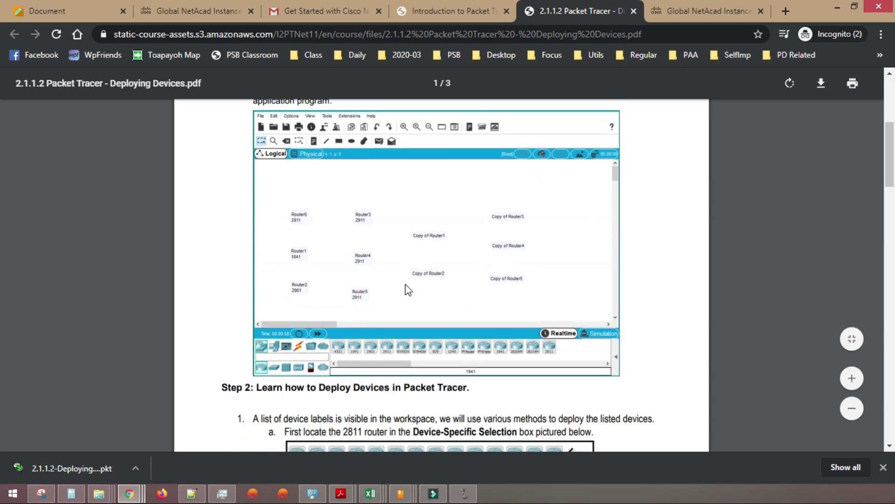
pyautogui.scroll(-3, 400, 283)
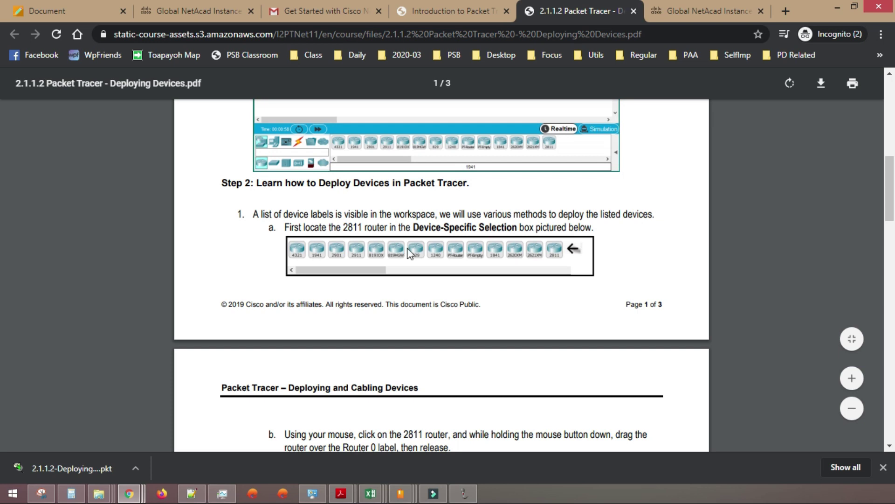
pyautogui.scroll(4, 422, 254)
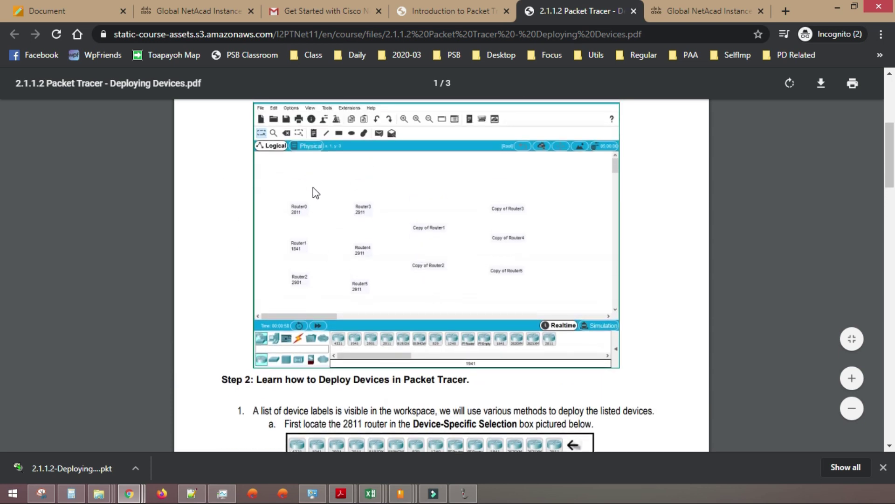
pyautogui.scroll(-20, 442, 266)
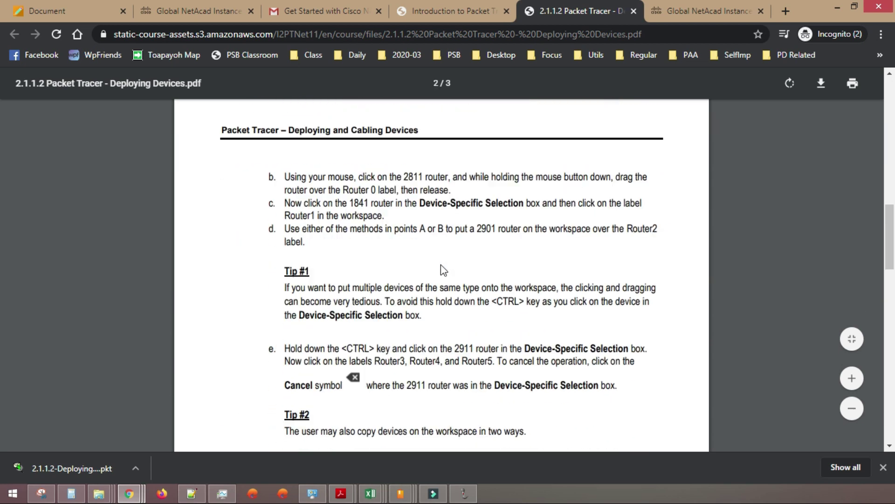
pyautogui.scroll(-3, 443, 271)
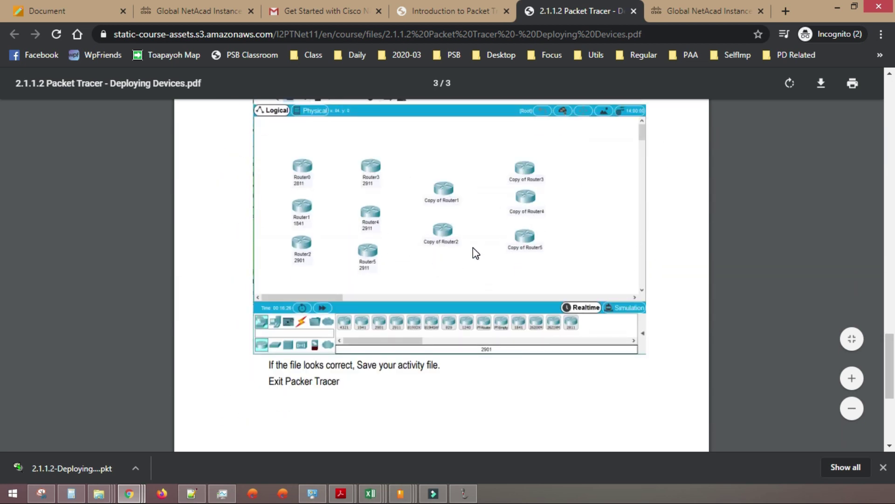
pyautogui.scroll(-5, 473, 248)
pyautogui.scroll(12, 476, 254)
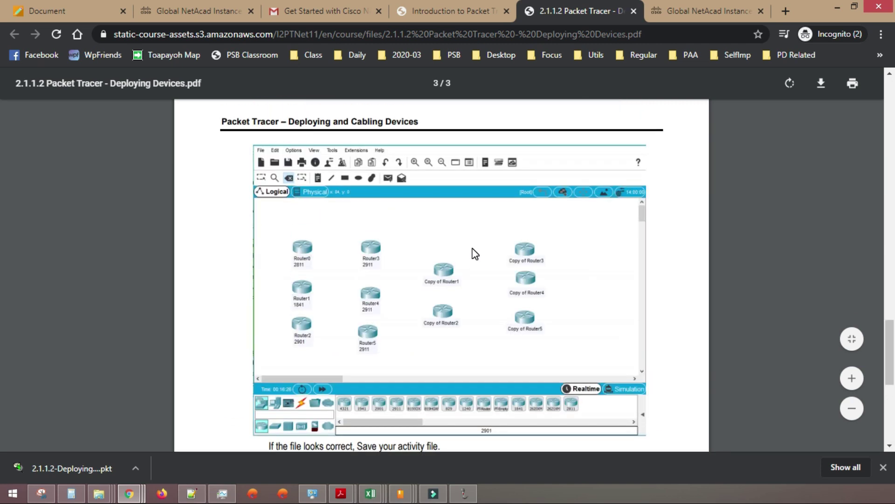
pyautogui.click(460, 5)
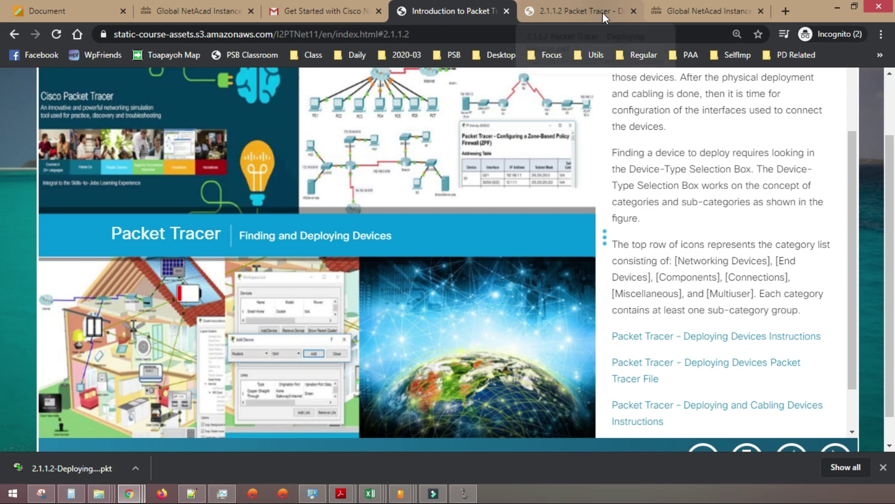
# - Go back to Topic 2.1.1's page list and read page 2.1.1.4 GUI and CLI Configuration
pyautogui.scroll(5, 704, 230)
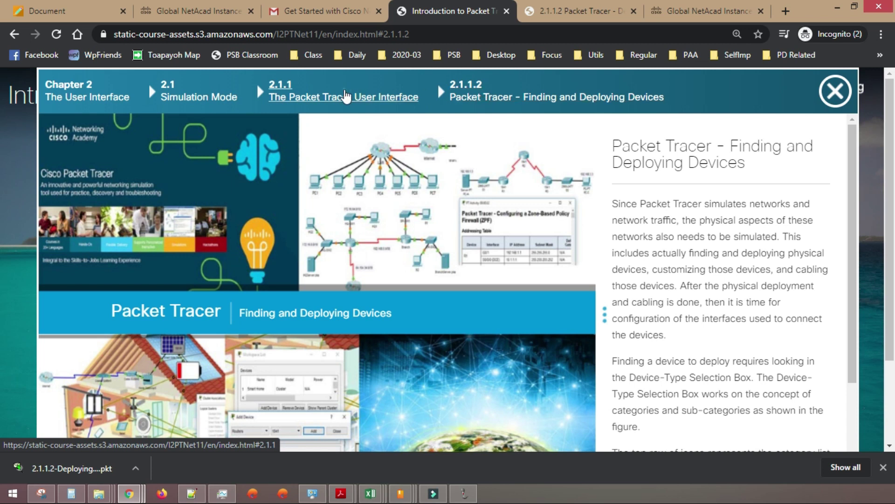
pyautogui.click(346, 97)
pyautogui.scroll(-2, 671, 320)
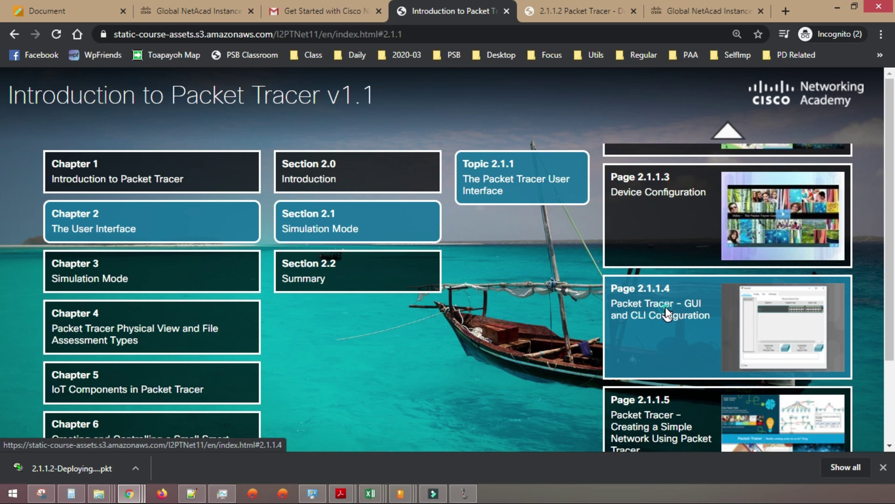
pyautogui.click(667, 313)
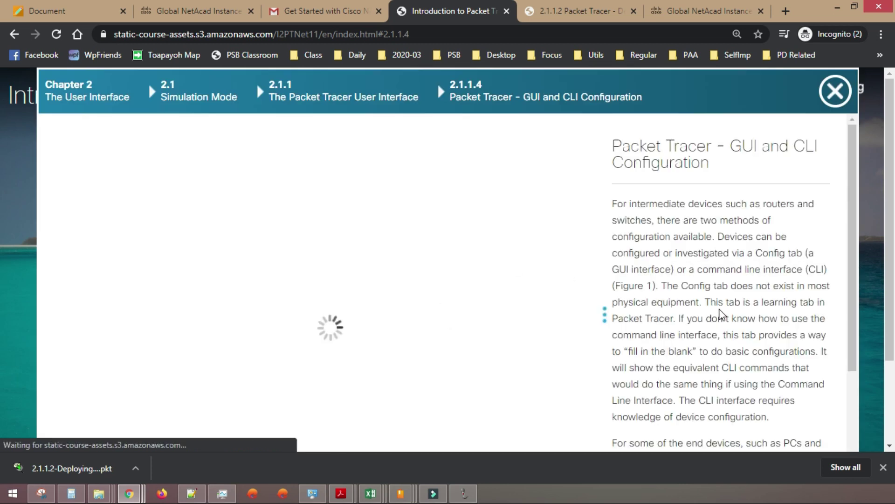
pyautogui.scroll(-5, 722, 315)
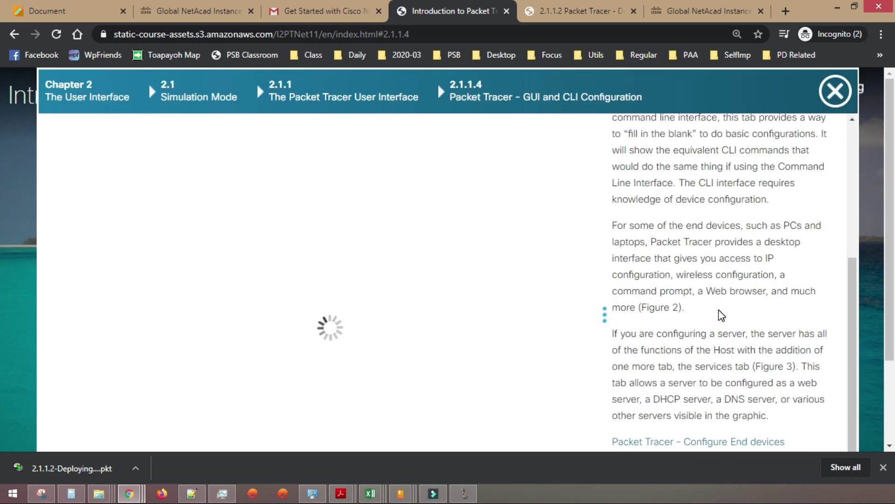
pyautogui.scroll(-3, 718, 309)
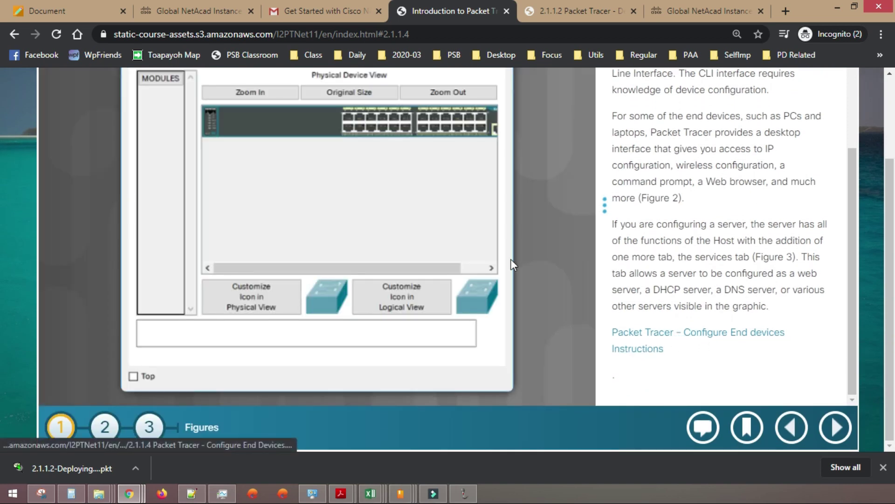
pyautogui.scroll(3, 369, 218)
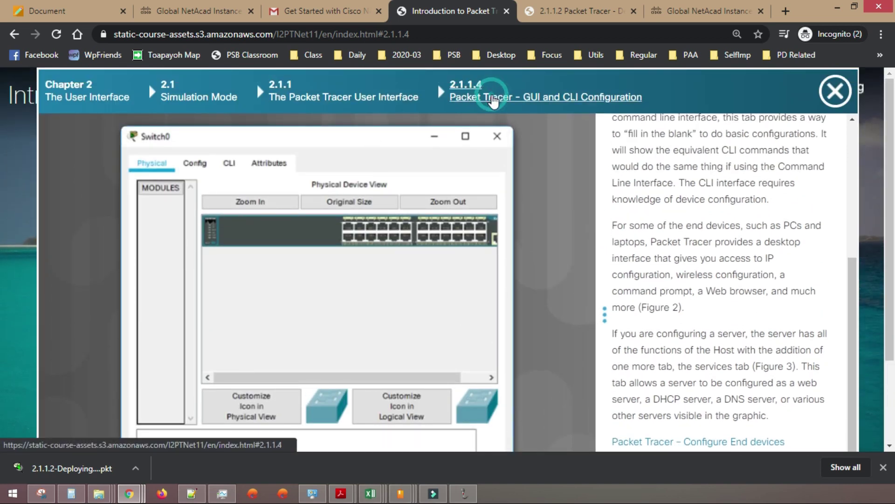
# - Open page 2.1.1.5 Creating a Simple Network, then close it to the course index
pyautogui.click(344, 97)
pyautogui.scroll(-3, 682, 258)
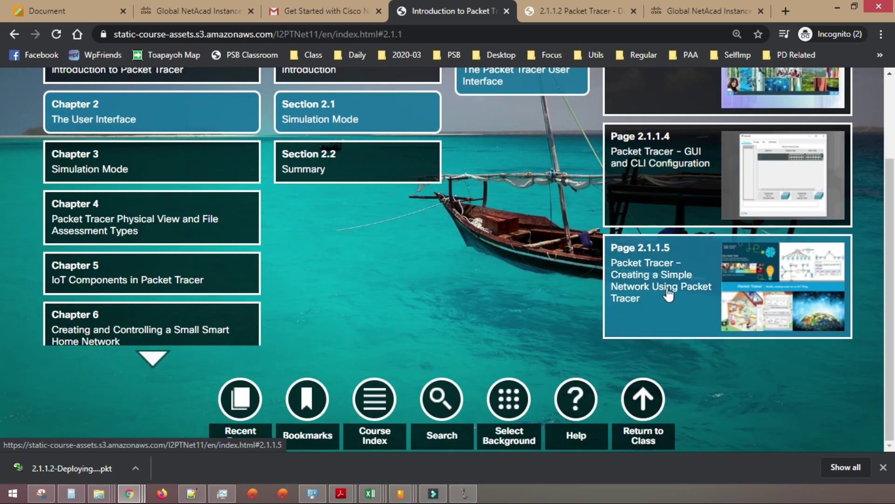
pyautogui.click(665, 277)
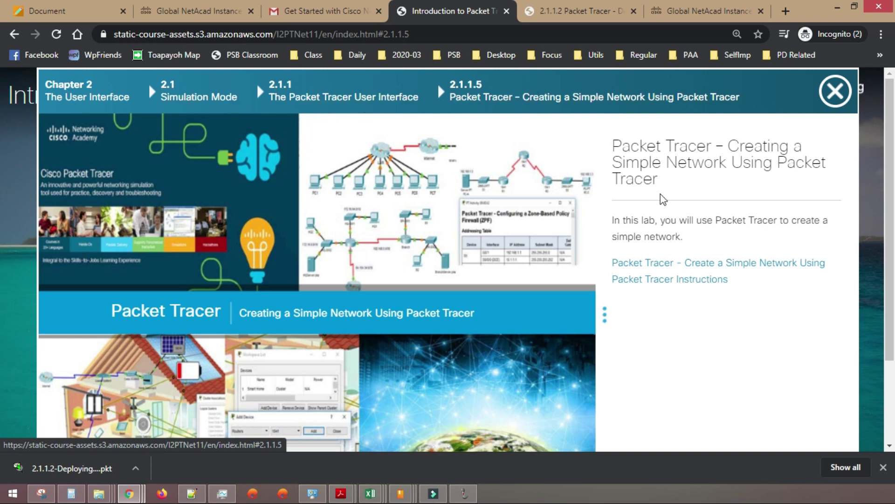
pyautogui.click(191, 97)
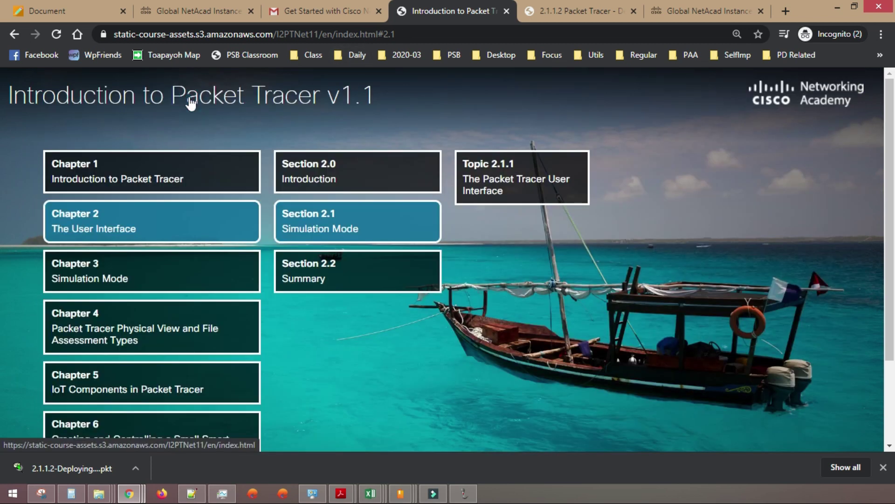
# - Expand Chapter 3, Sections 3.0 and 3.1, and the Protocol Data Units topic
pyautogui.click(169, 274)
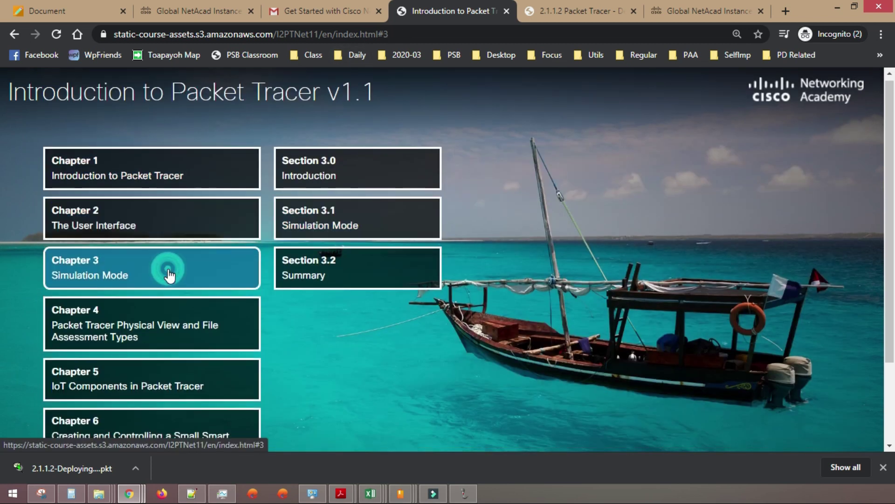
pyautogui.click(338, 174)
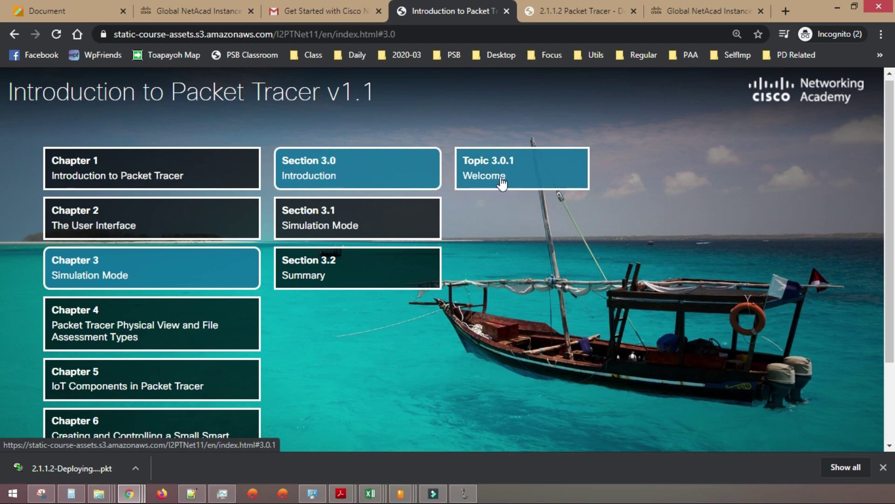
pyautogui.click(377, 220)
pyautogui.click(532, 176)
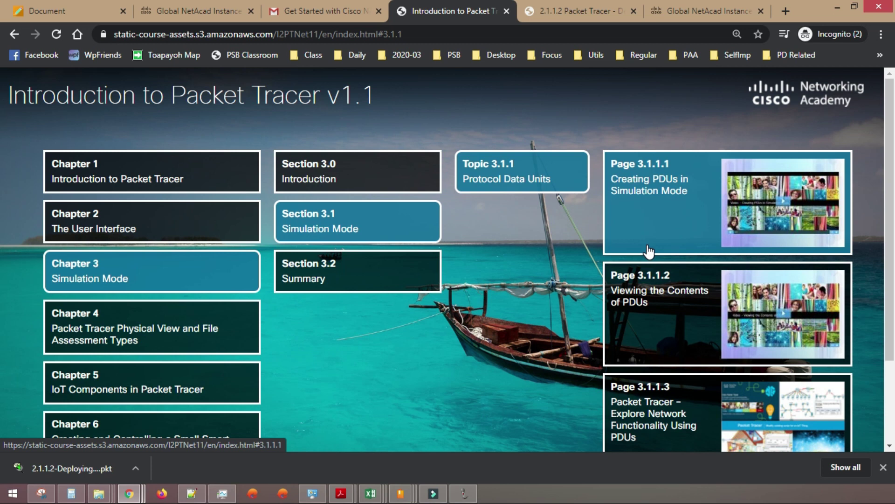
# - Expand Chapter 4's Sections 4.0–4.3 down to the Topic 4.3.1 Conclusion pages
pyautogui.click(148, 332)
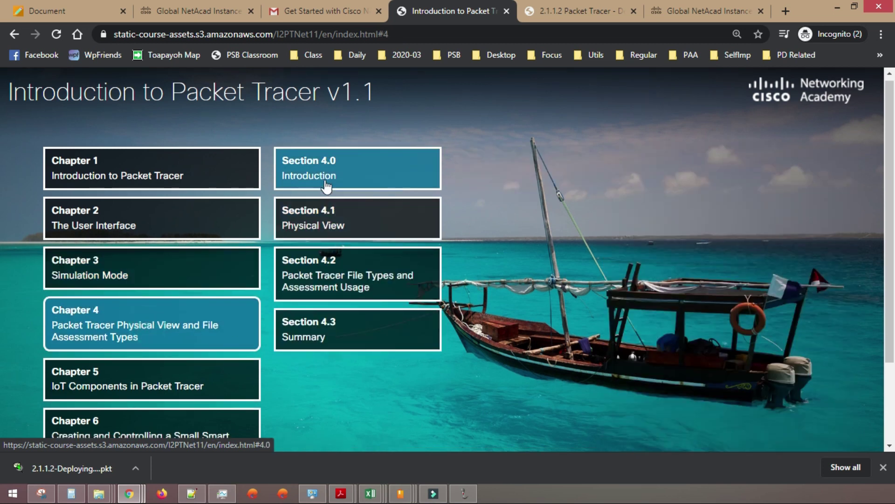
pyautogui.click(343, 171)
pyautogui.click(359, 209)
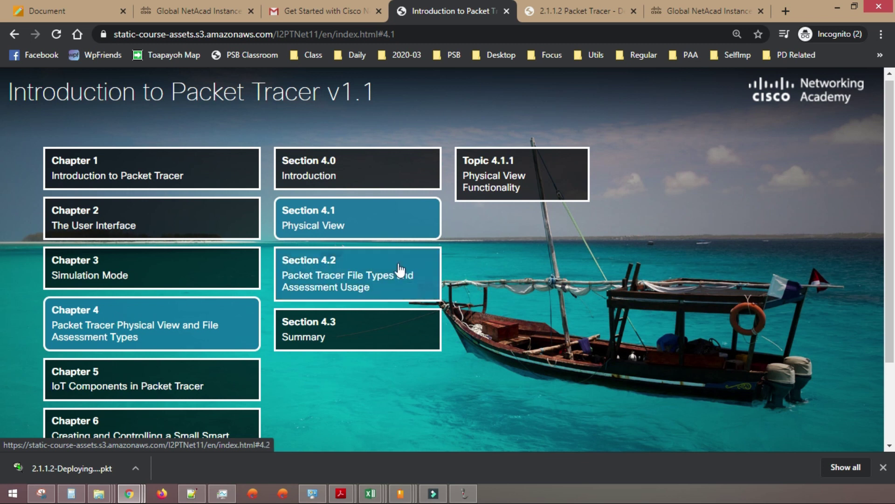
pyautogui.click(342, 274)
pyautogui.click(335, 328)
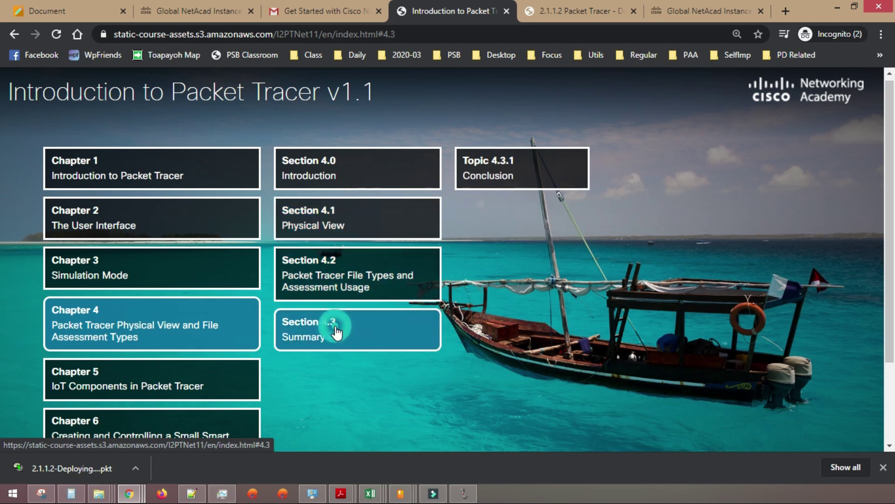
pyautogui.click(479, 188)
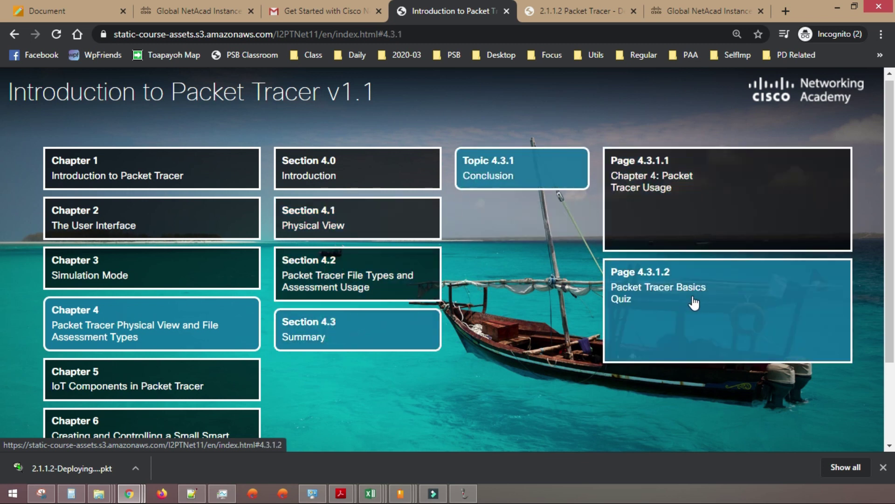
pyautogui.click(689, 303)
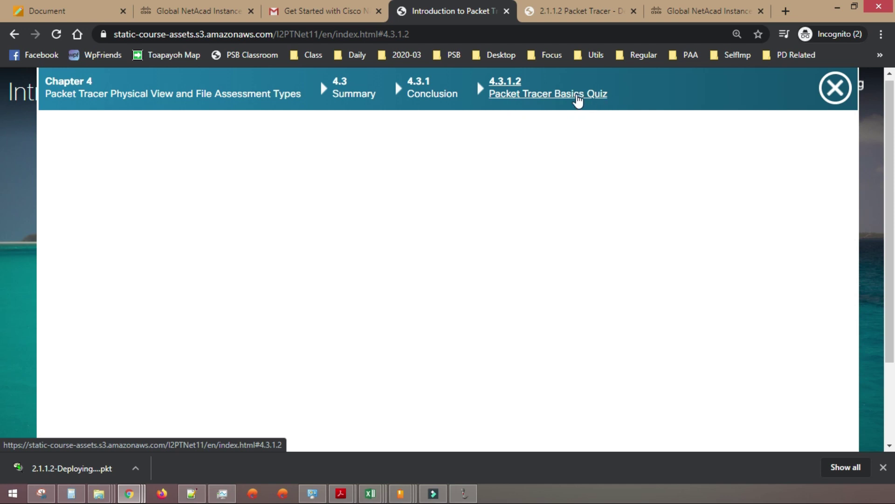
pyautogui.scroll(-3, 350, 250)
pyautogui.scroll(3, 516, 262)
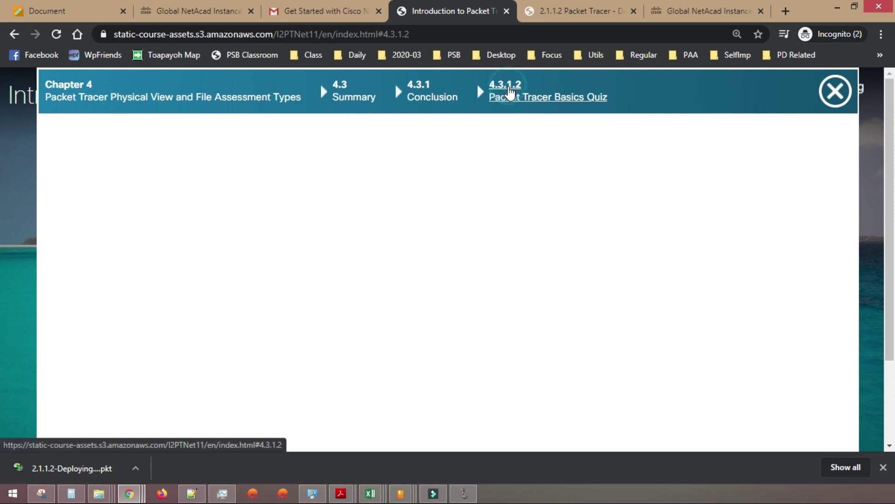
pyautogui.click(422, 90)
pyautogui.click(622, 281)
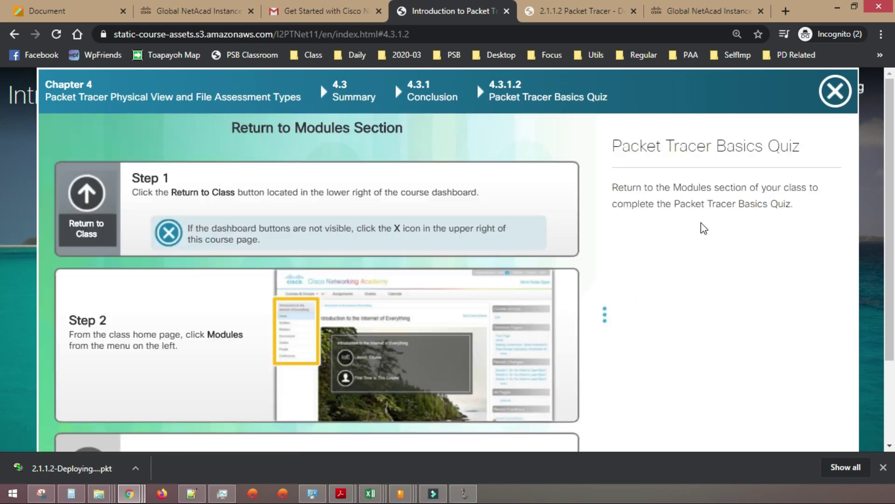
pyautogui.scroll(-3, 665, 215)
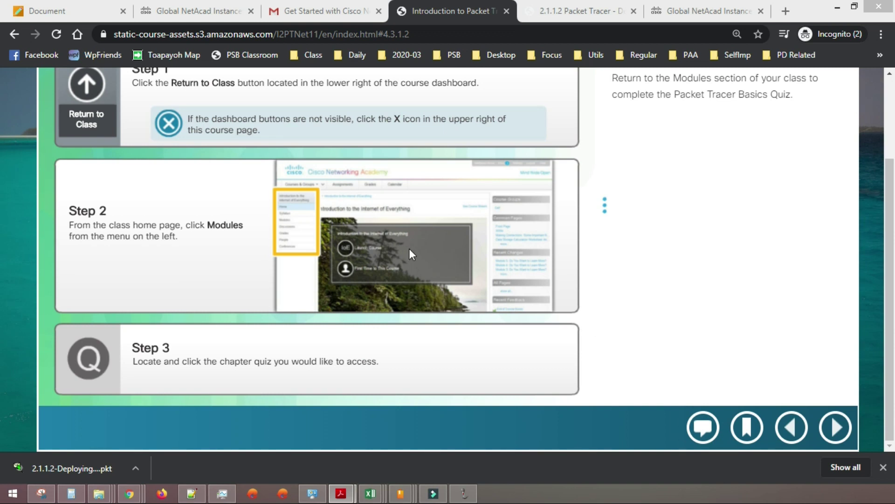
pyautogui.scroll(3, 736, 260)
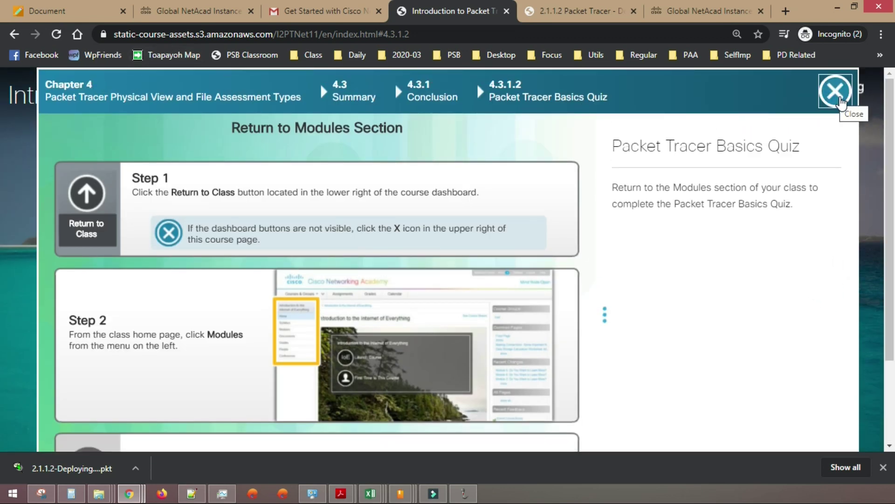
pyautogui.click(836, 91)
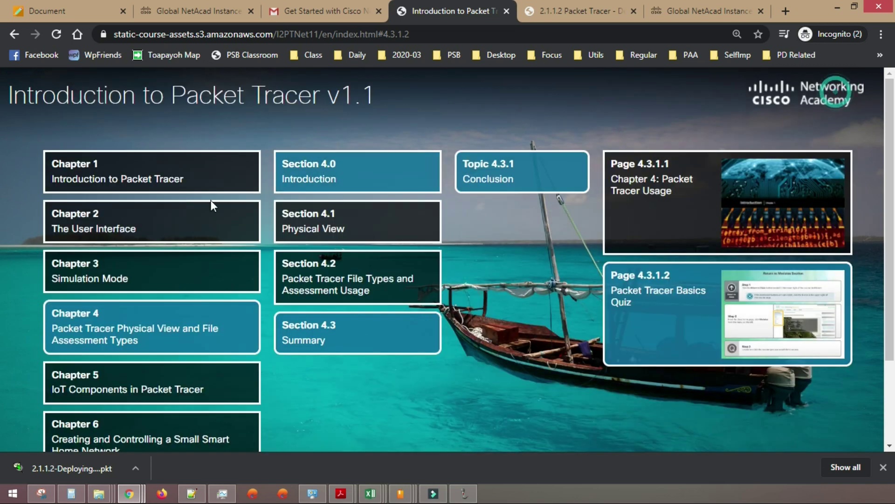
# - List Chapter 5's and then Chapter 8's sections, then return to the class home page
pyautogui.scroll(-4, 124, 214)
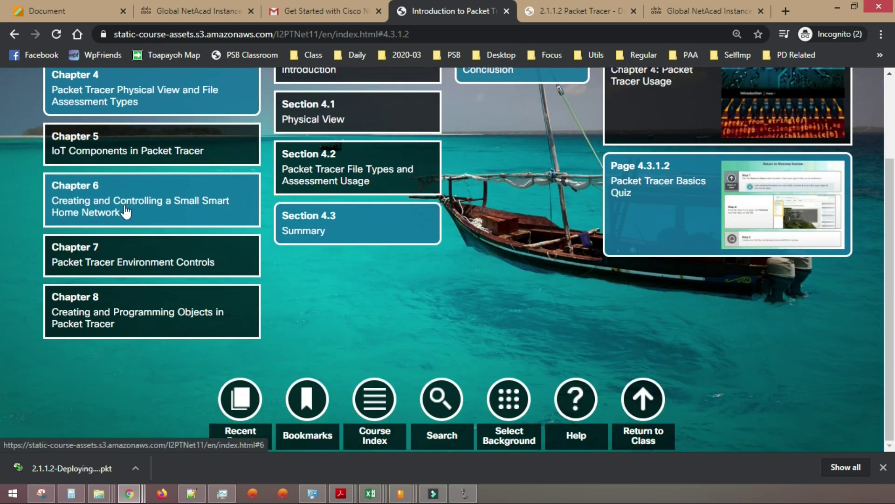
pyautogui.click(119, 146)
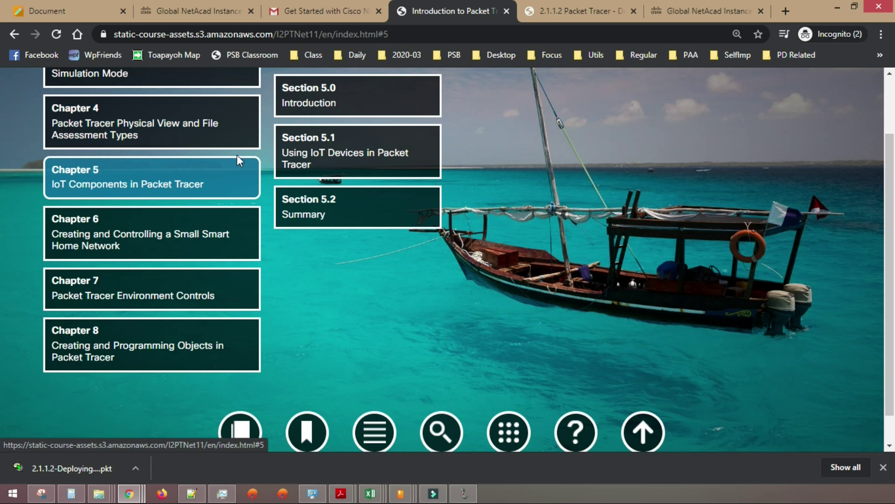
pyautogui.click(113, 340)
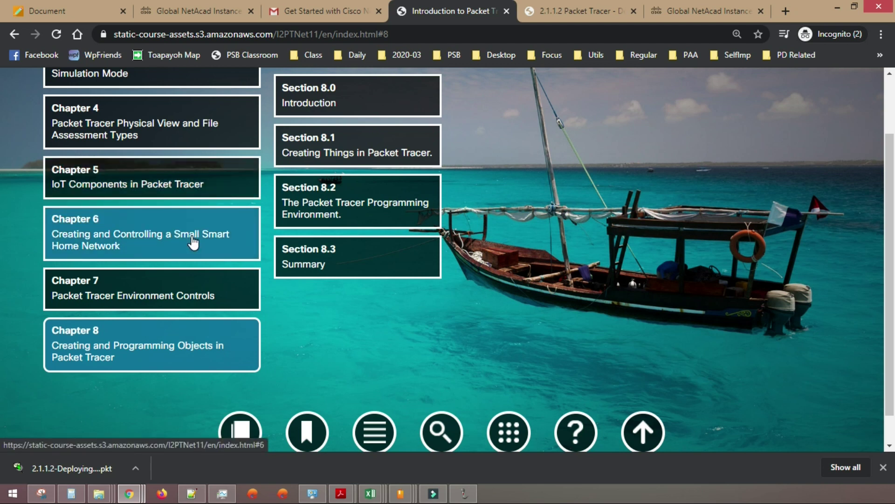
pyautogui.scroll(5, 193, 242)
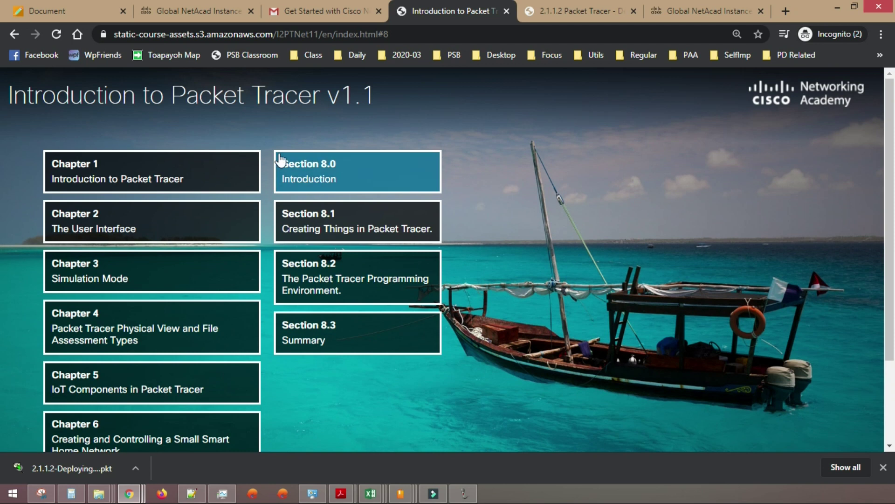
pyautogui.scroll(-3, 366, 252)
pyautogui.click(646, 408)
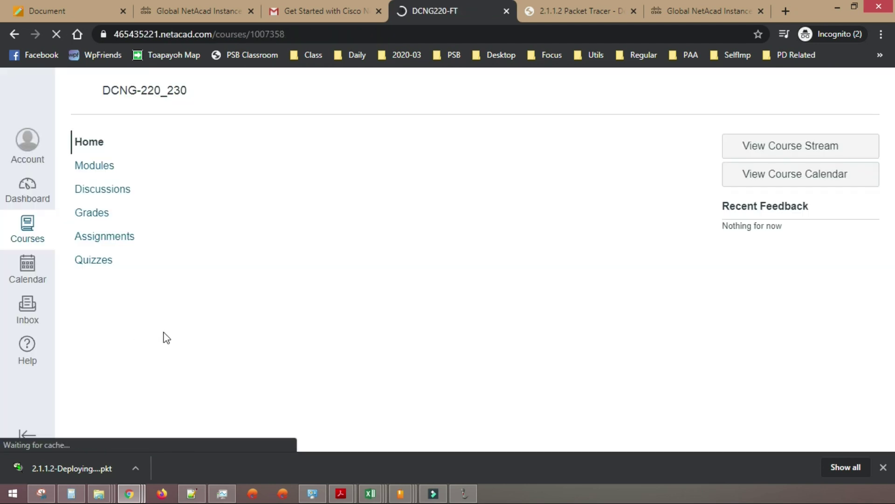
# - Open the DCNG220-FT Modules list and scroll down past the PT Basics Quiz to the locked Course Completion section
pyautogui.click(102, 171)
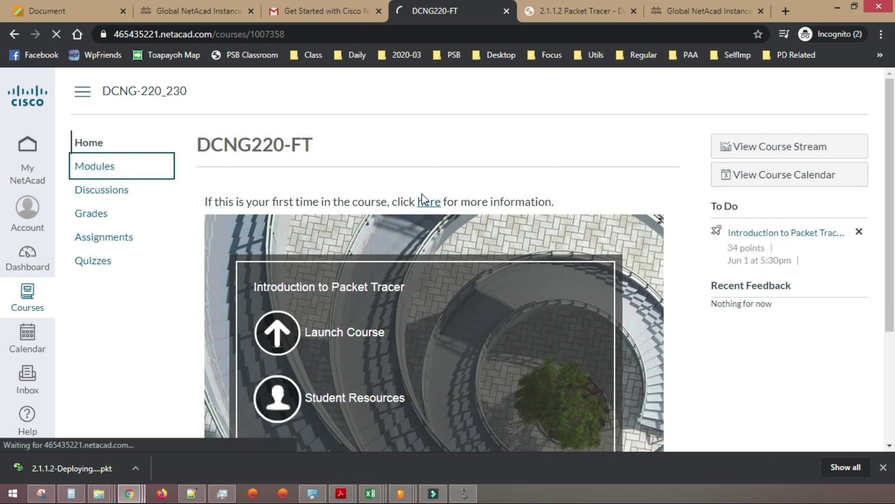
pyautogui.scroll(-8, 448, 222)
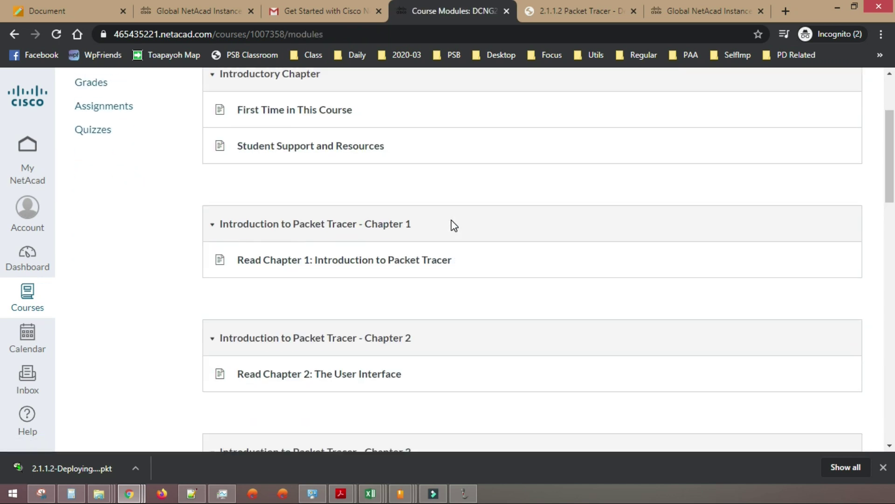
pyautogui.scroll(-3, 454, 226)
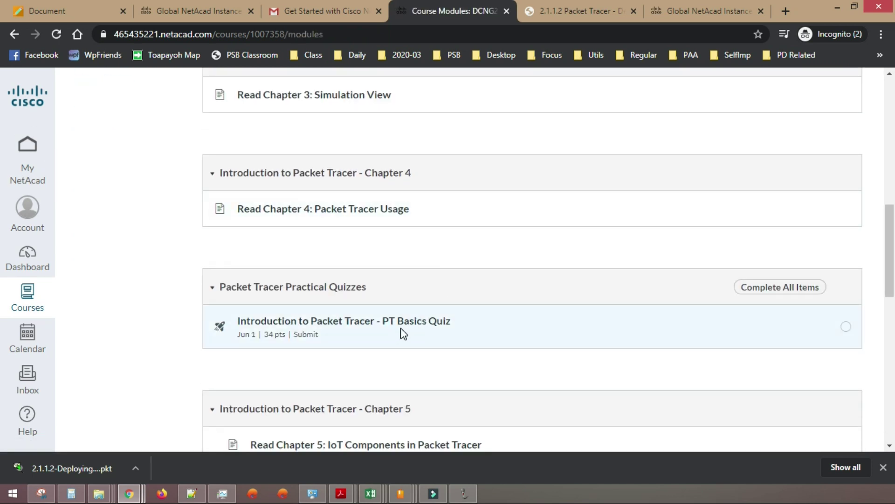
pyautogui.scroll(-11, 402, 329)
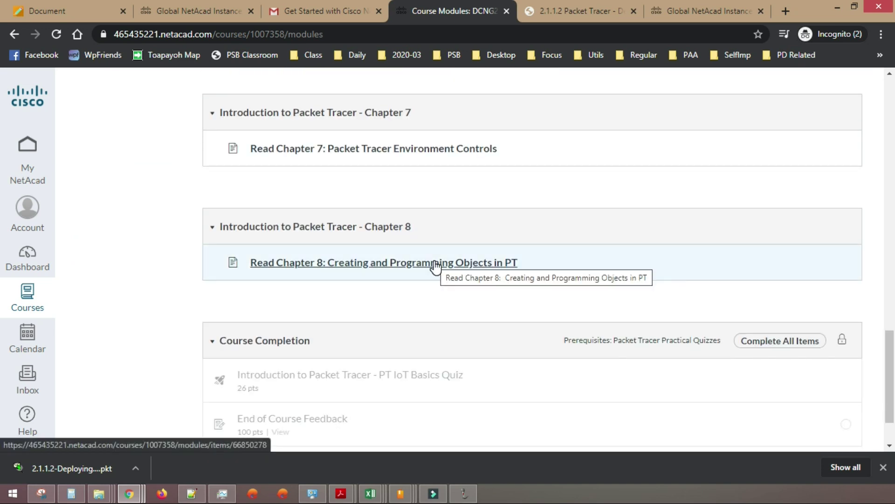
pyautogui.scroll(-2, 422, 261)
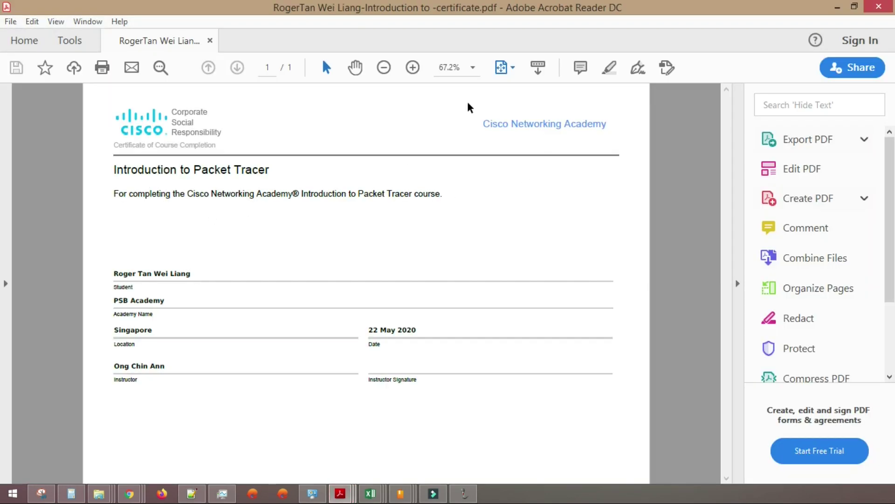
# - Highlight the student's name, the location and the course title 'Introduction to Packet Tracer' on the completion certificate
pyautogui.moveTo(113, 274); pyautogui.dragTo(191, 275)
pyautogui.moveTo(113, 328); pyautogui.dragTo(135, 345)
pyautogui.click(414, 330)
pyautogui.click(114, 172)
pyautogui.moveTo(115, 173); pyautogui.dragTo(260, 170)
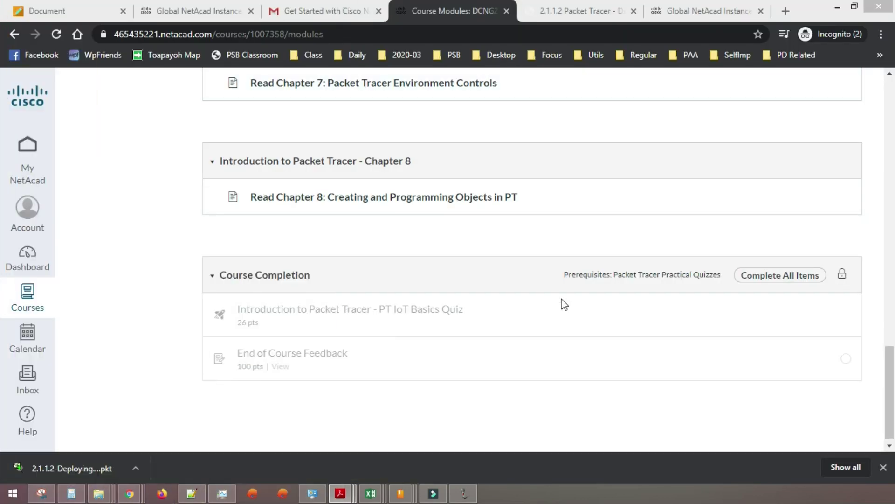
# - Scroll the Modules page back up to the Introductory Chapter with First Time in This Course
pyautogui.scroll(12, 849, 255)
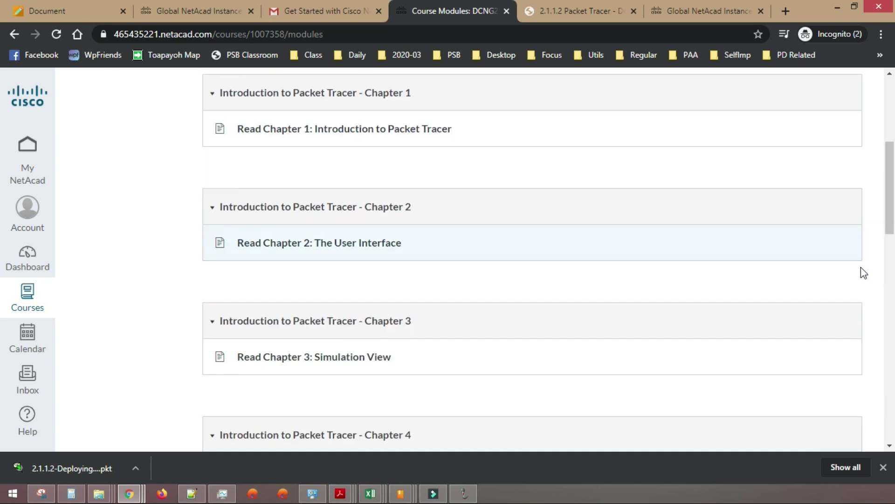
pyautogui.scroll(5, 864, 273)
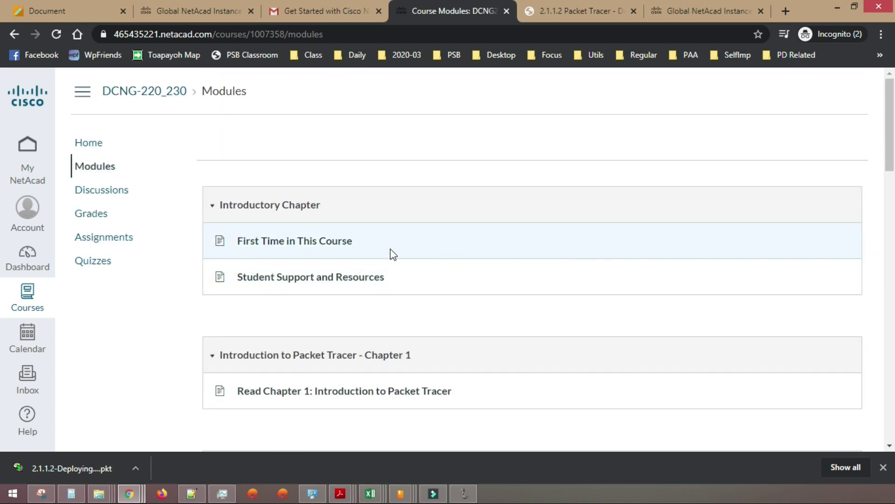
pyautogui.scroll(-3, 359, 225)
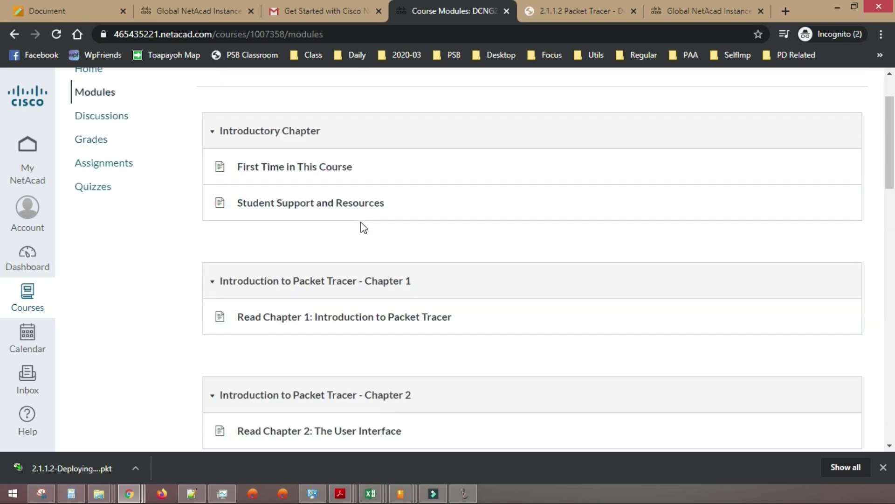